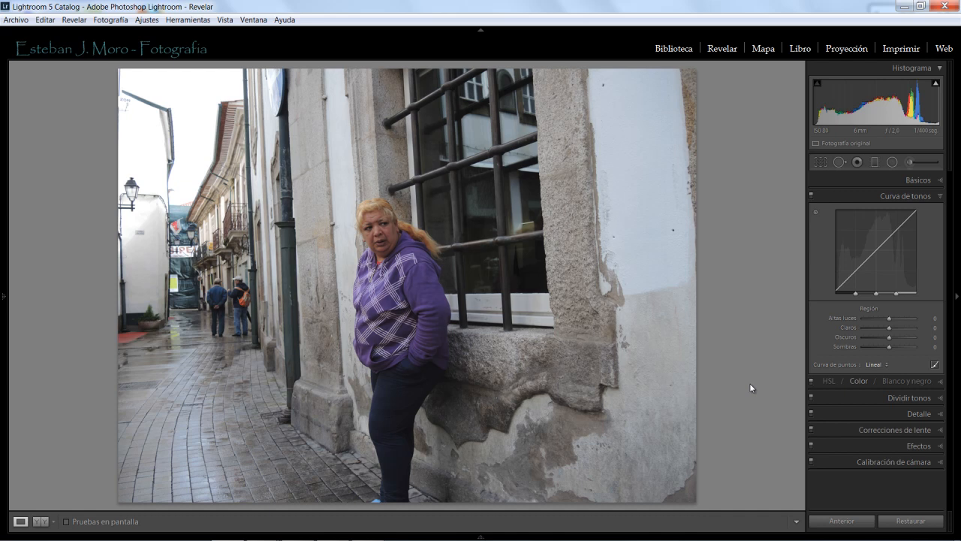
# Display the edited version of the street photo, and switch to Internet Explorer to browse the motion-blurred forest photos on Flickr.
pyautogui.press('Right')
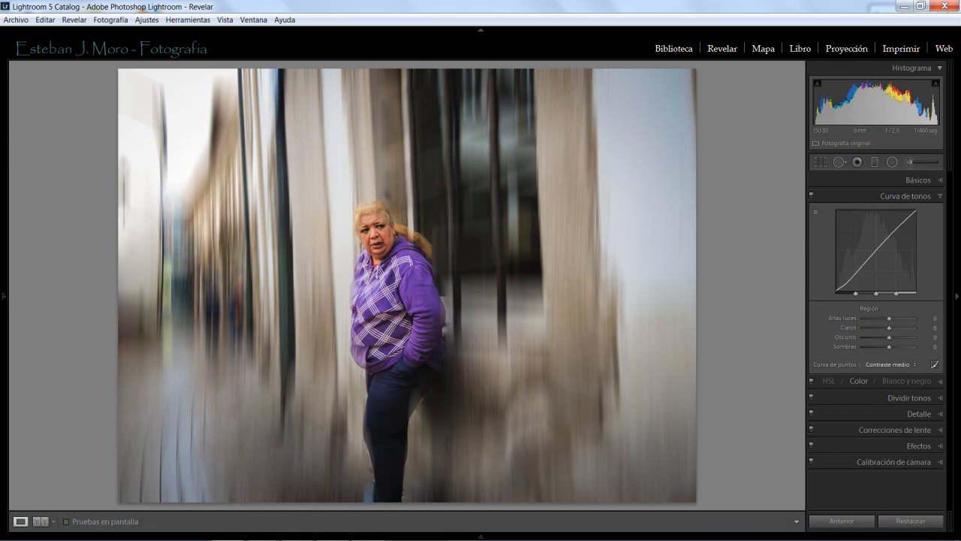
pyautogui.moveTo(262, 528)
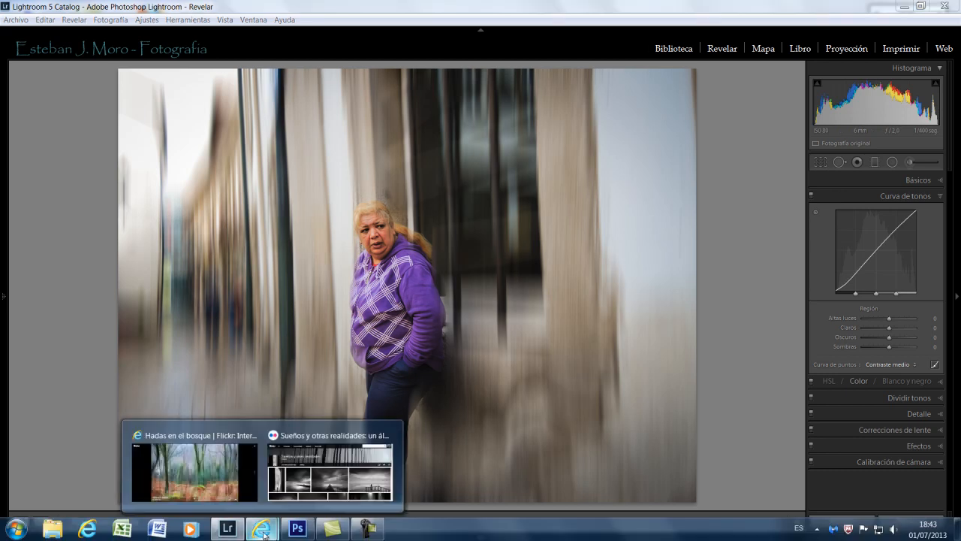
pyautogui.click(217, 471)
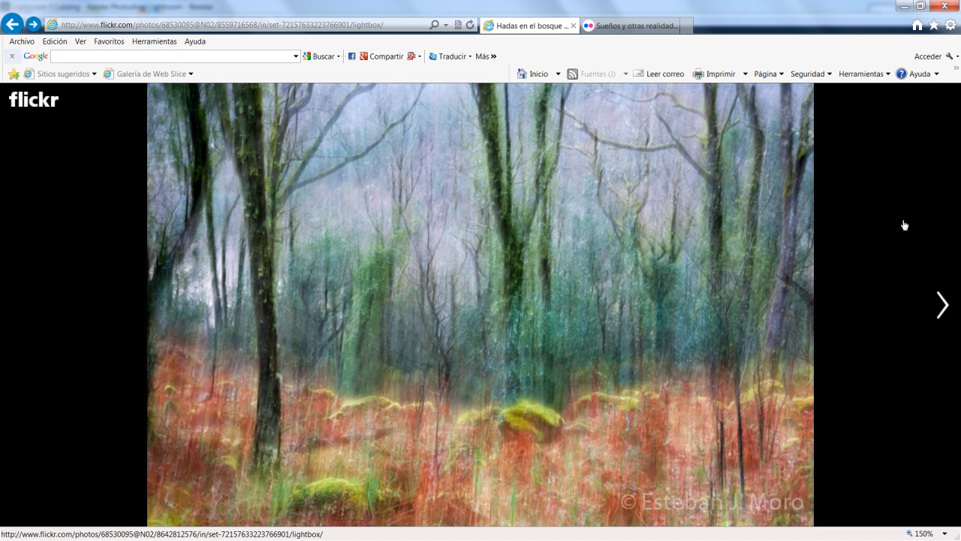
pyautogui.click(905, 225)
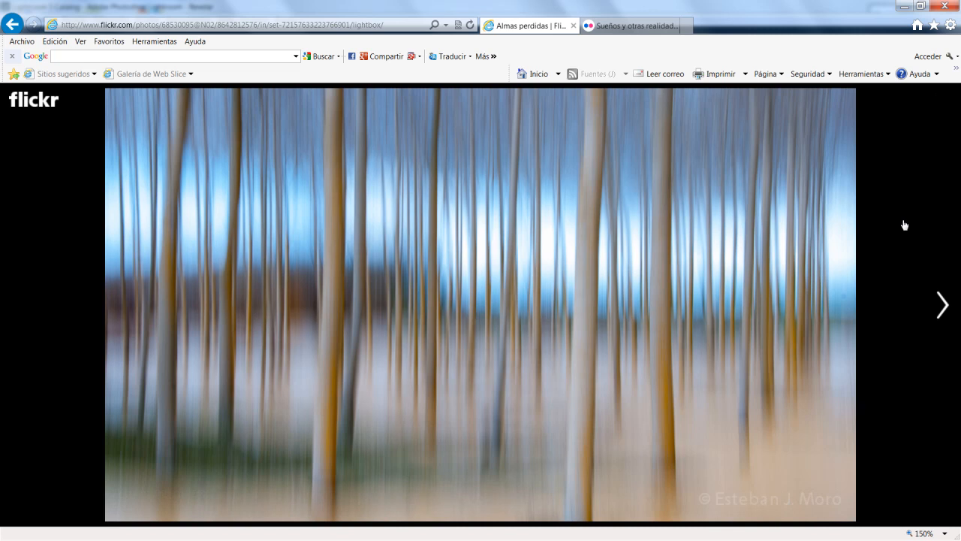
pyautogui.click(904, 225)
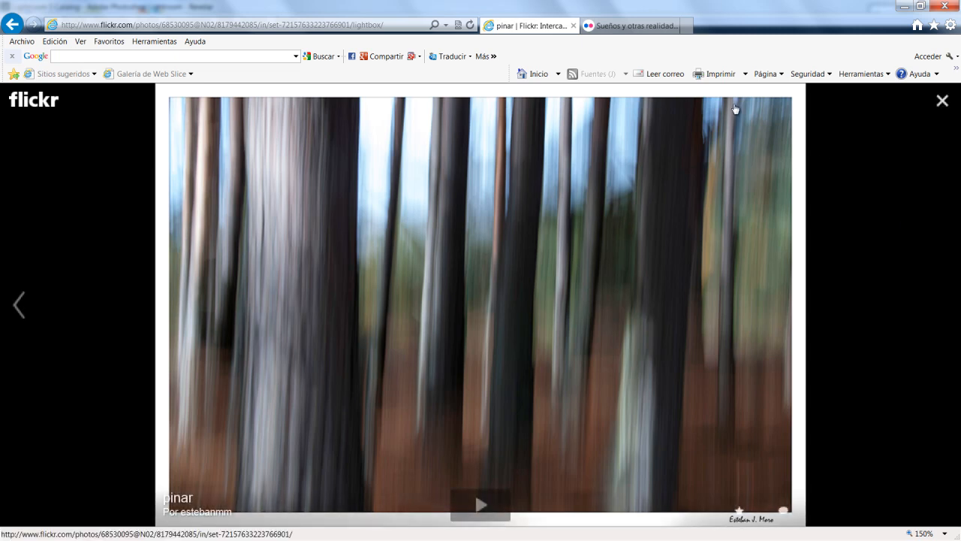
# Look through the Flickr album "Sueños y otras realidades" and view photo 384 of the walker on the forest path enlarged.
pyautogui.click(646, 25)
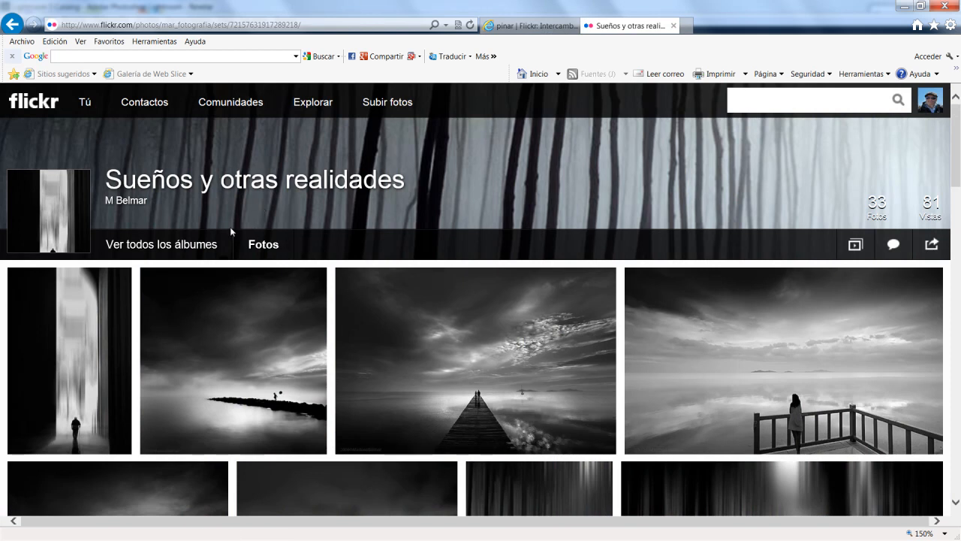
pyautogui.scroll(-1, 221, 223)
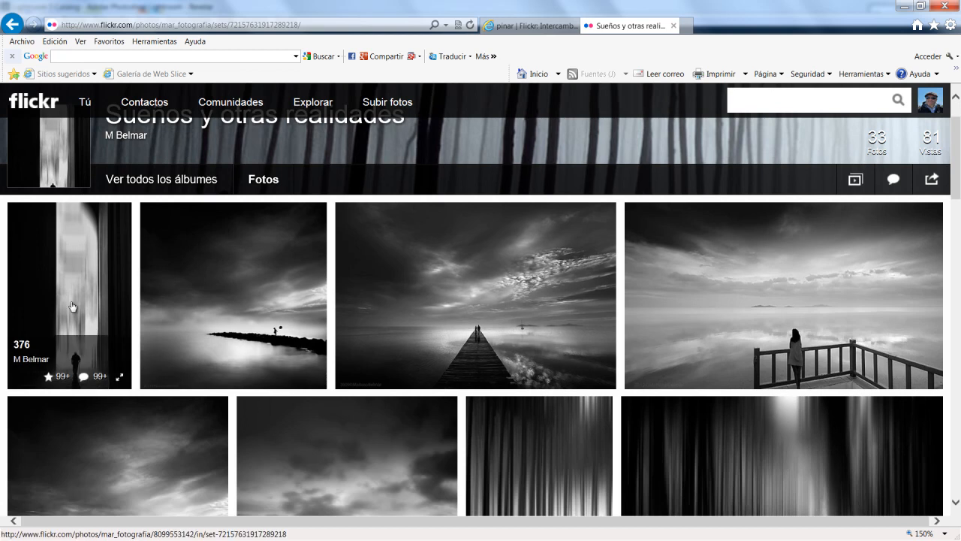
pyautogui.scroll(-2, 72, 304)
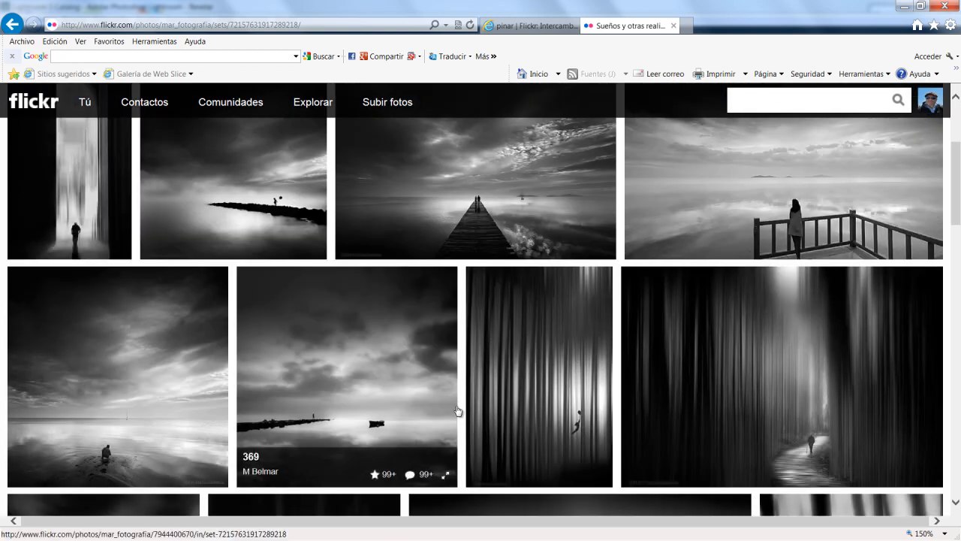
pyautogui.scroll(-2, 457, 403)
pyautogui.click(818, 274)
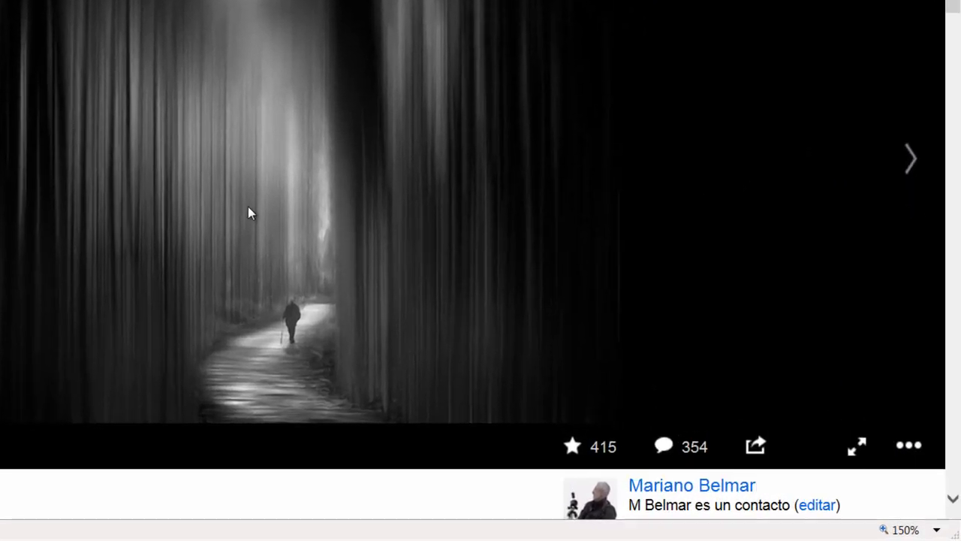
pyautogui.click(409, 286)
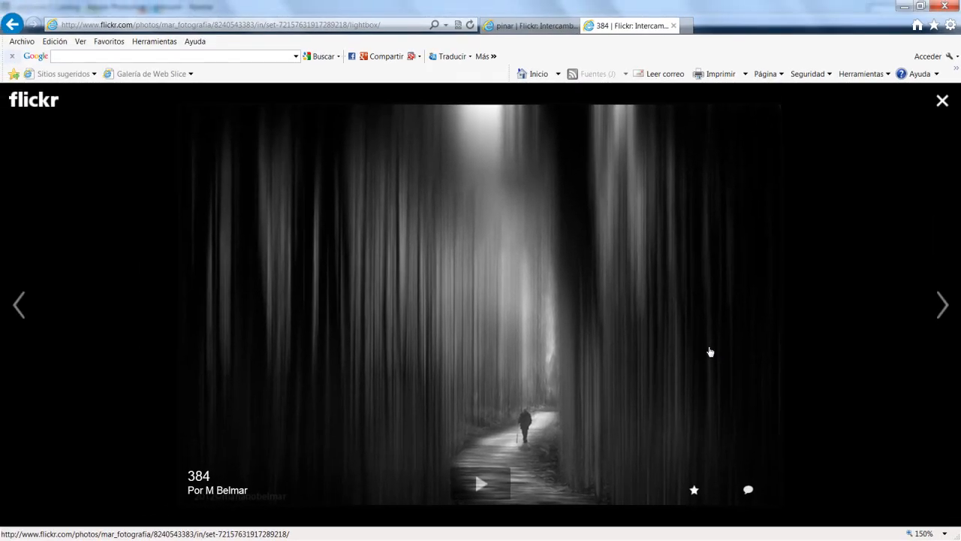
pyautogui.press('Escape')
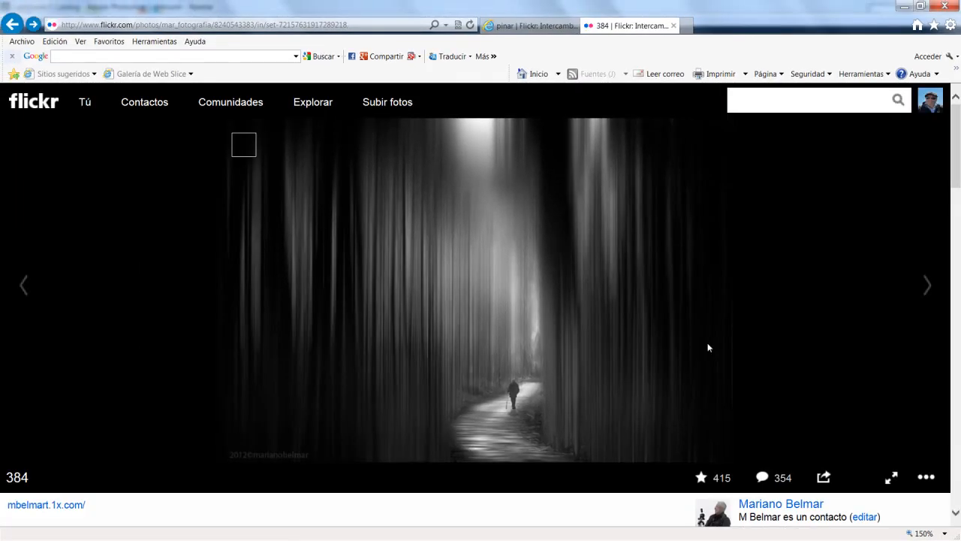
pyautogui.press('Escape')
# Find photo 394 of the elderly woman with a cane in the album, view it enlarged and return to the album.
pyautogui.scroll(-5, 703, 348)
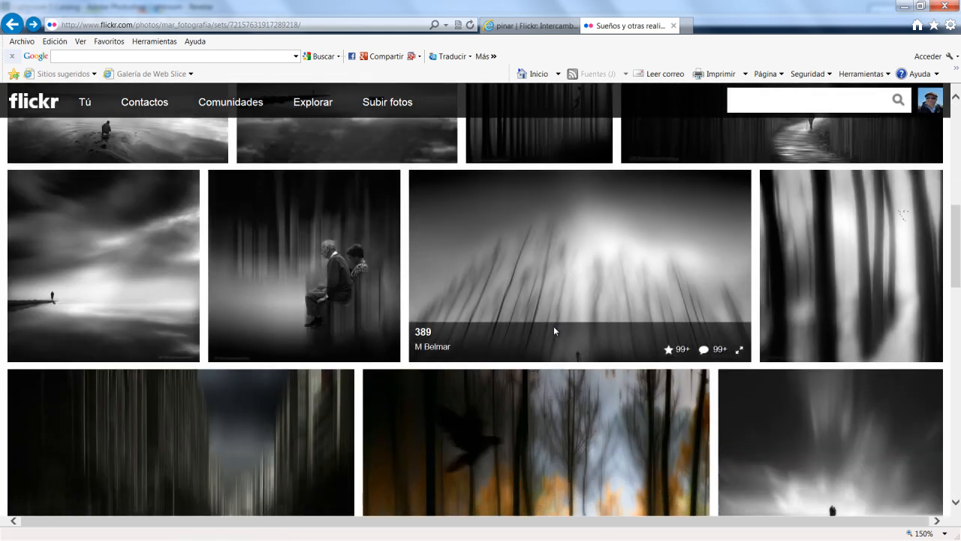
pyautogui.scroll(-1, 554, 326)
pyautogui.scroll(-2, 384, 269)
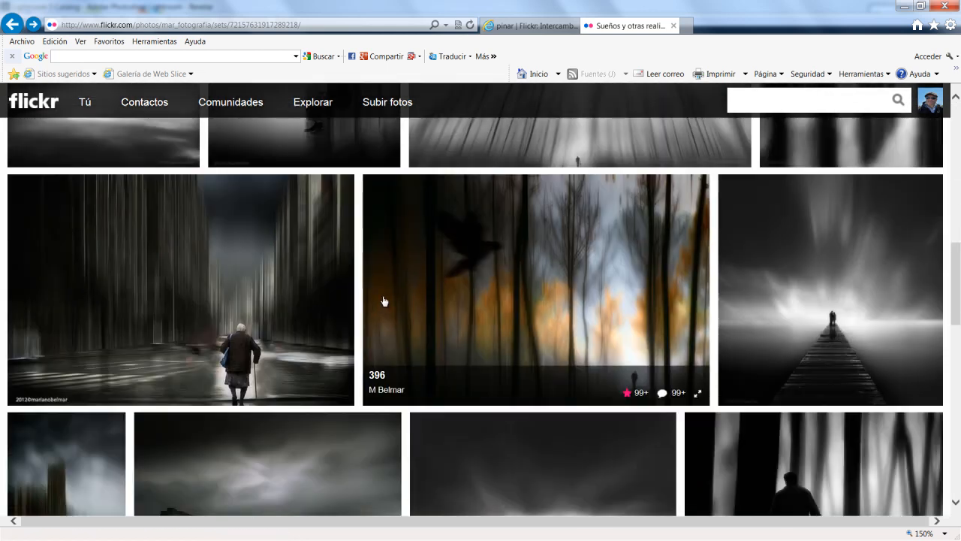
pyautogui.click(283, 325)
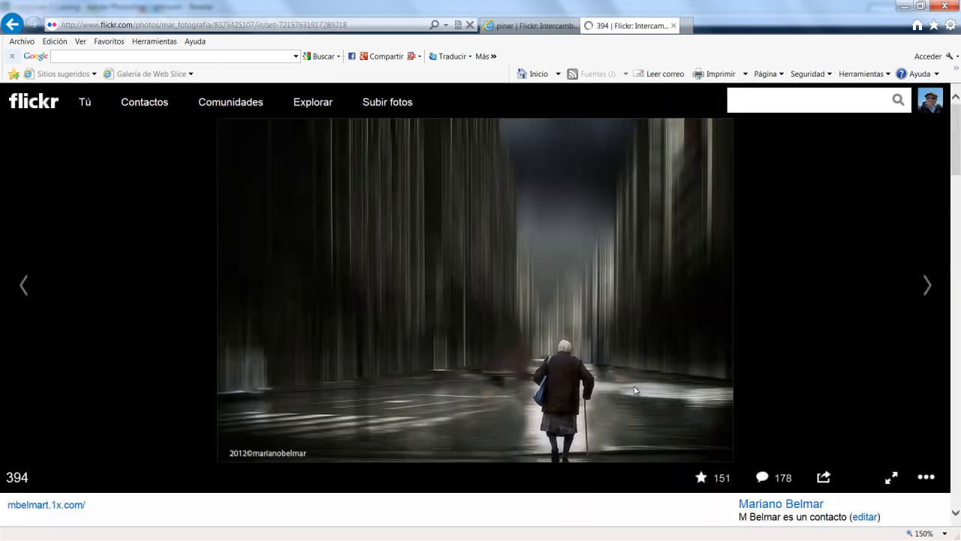
pyautogui.click(626, 313)
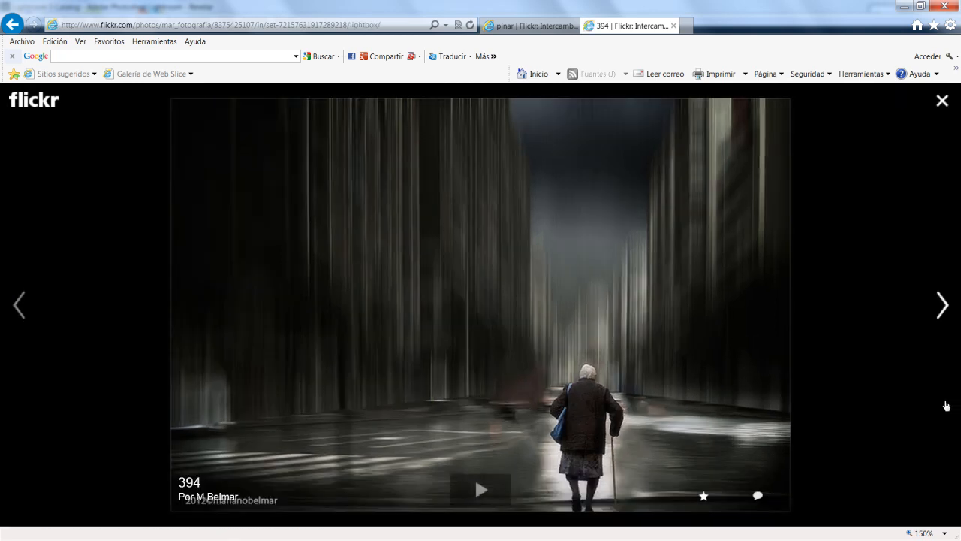
pyautogui.click(937, 406)
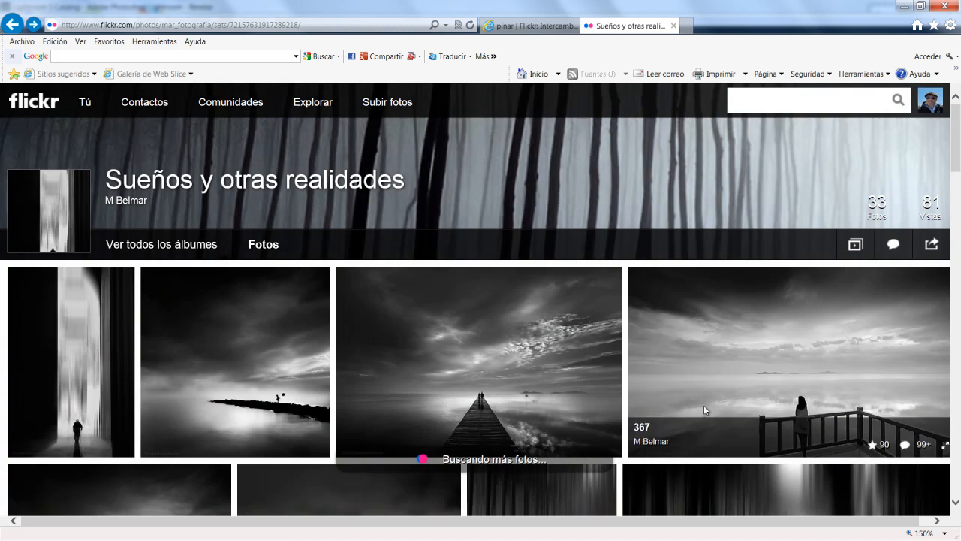
# Continue through the album to photo 450 of the swing, view it and return to the album.
pyautogui.scroll(-10, 594, 380)
pyautogui.scroll(-4, 594, 381)
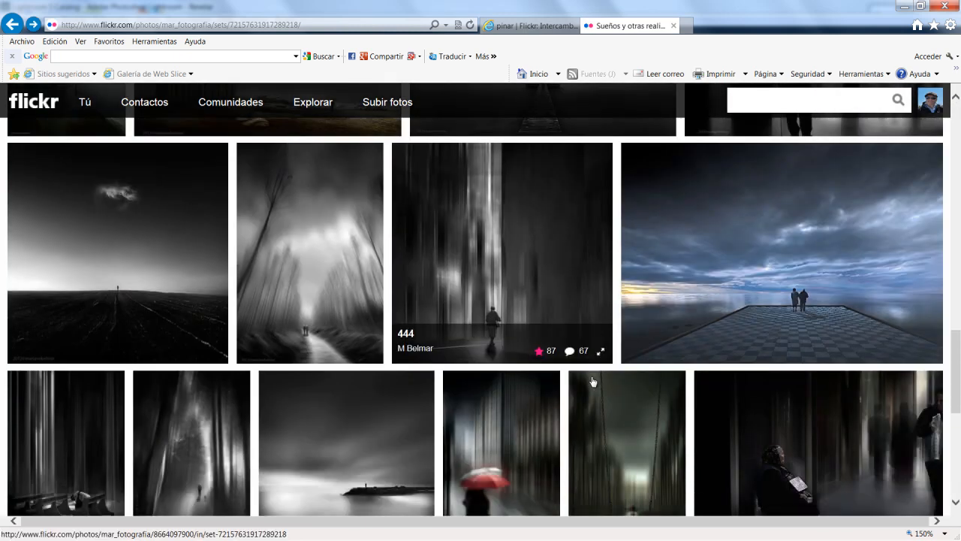
pyautogui.scroll(-2, 593, 379)
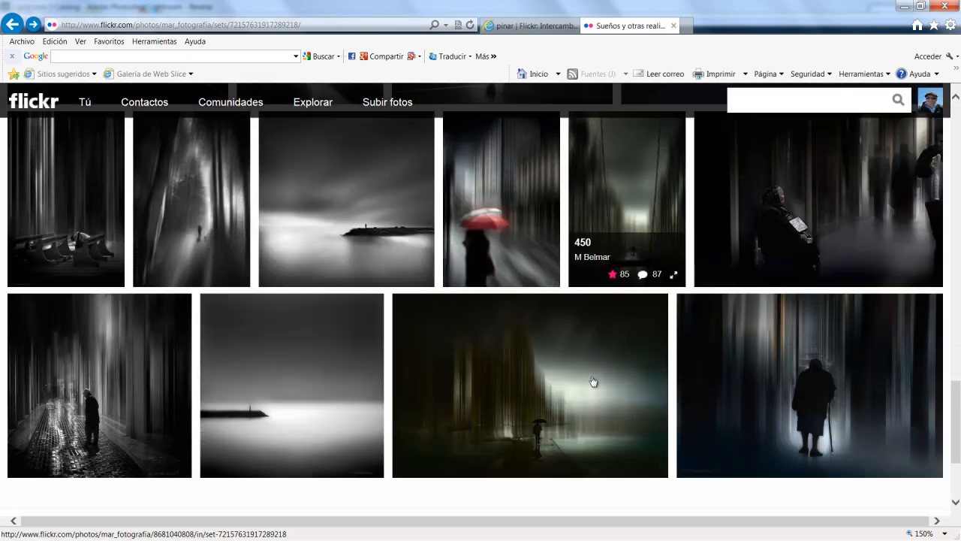
pyautogui.click(601, 278)
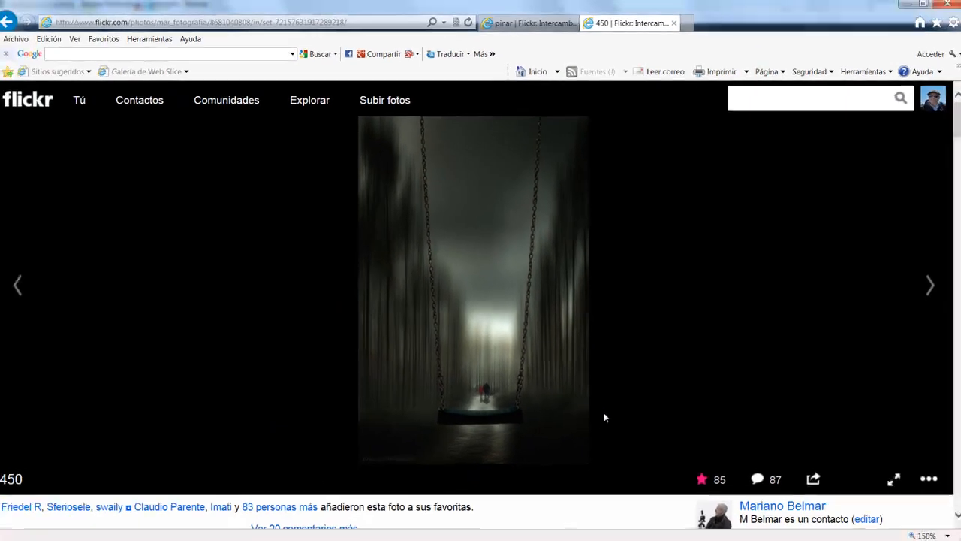
pyautogui.press('BackSpace')
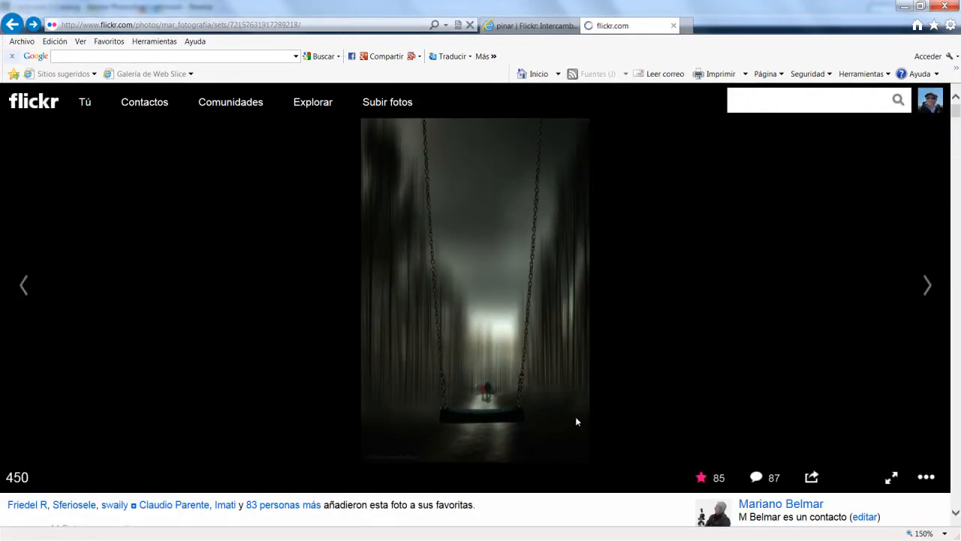
pyautogui.press('BackSpace')
# View photo 458 of the man on the wet cobbled street enlarged.
pyautogui.scroll(-5, 576, 421)
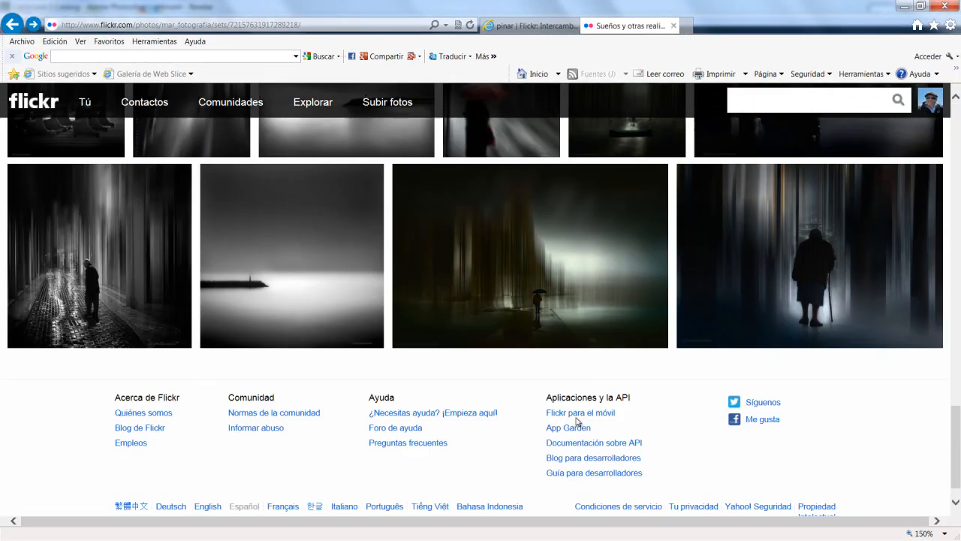
pyautogui.scroll(4, 576, 420)
pyautogui.click(161, 366)
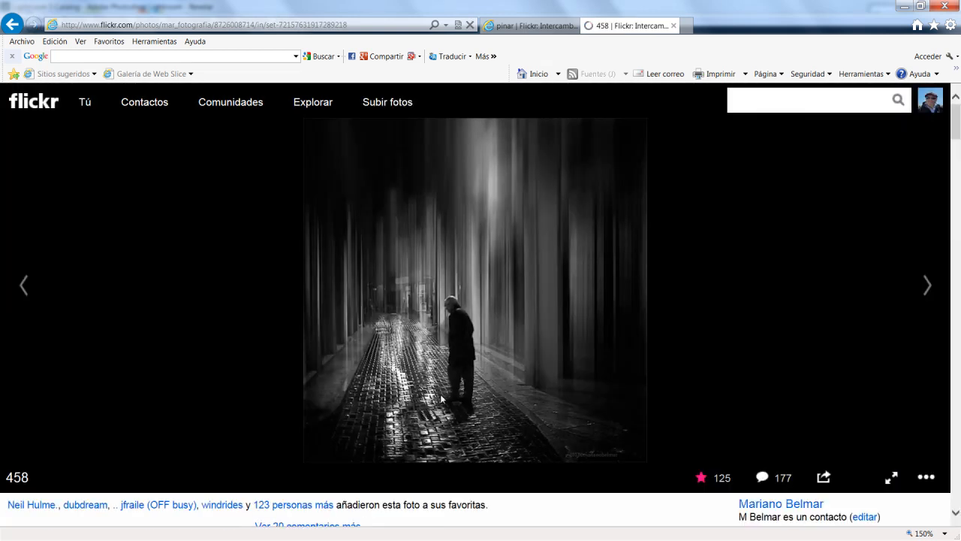
pyautogui.click(397, 326)
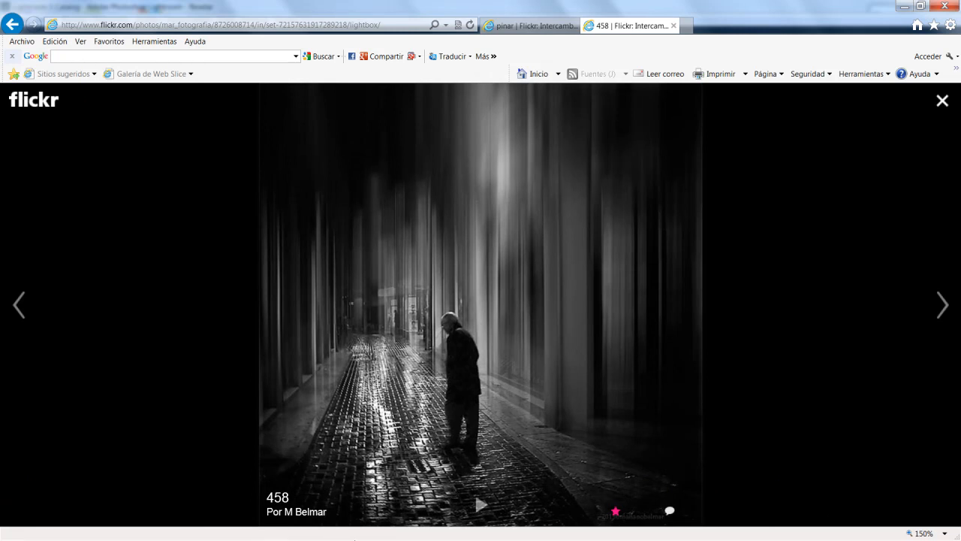
# Switch back to Lightroom and open a copy of the original street photo with Lightroom adjustments in Photoshop CS6, using the embedded profile.
pyautogui.click(905, 6)
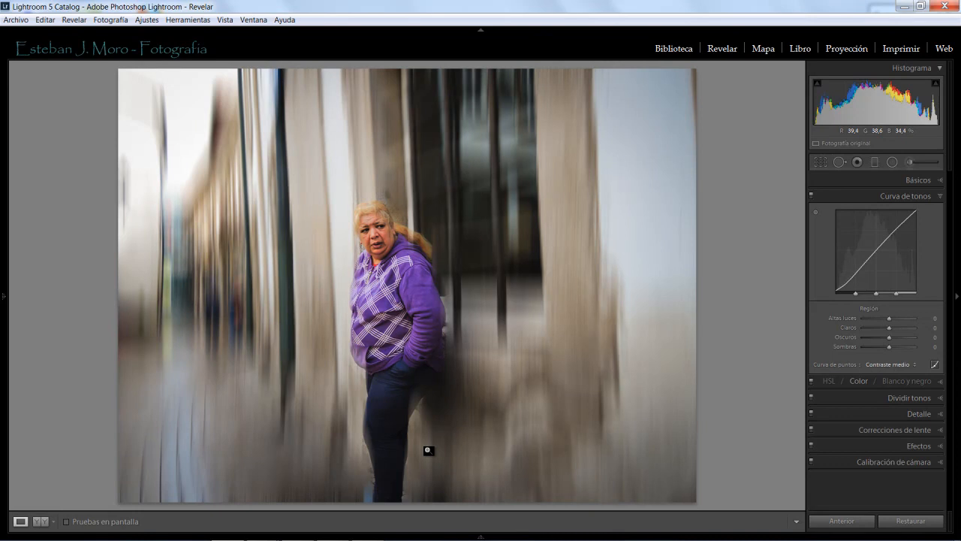
pyautogui.press('Left')
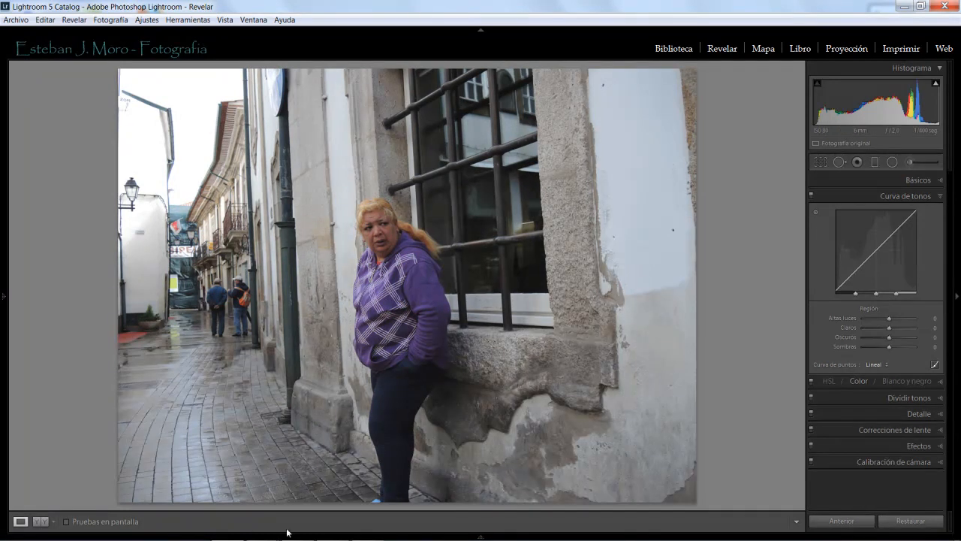
pyautogui.moveTo(466, 536)
pyautogui.hotkey('ctrl', 'e')
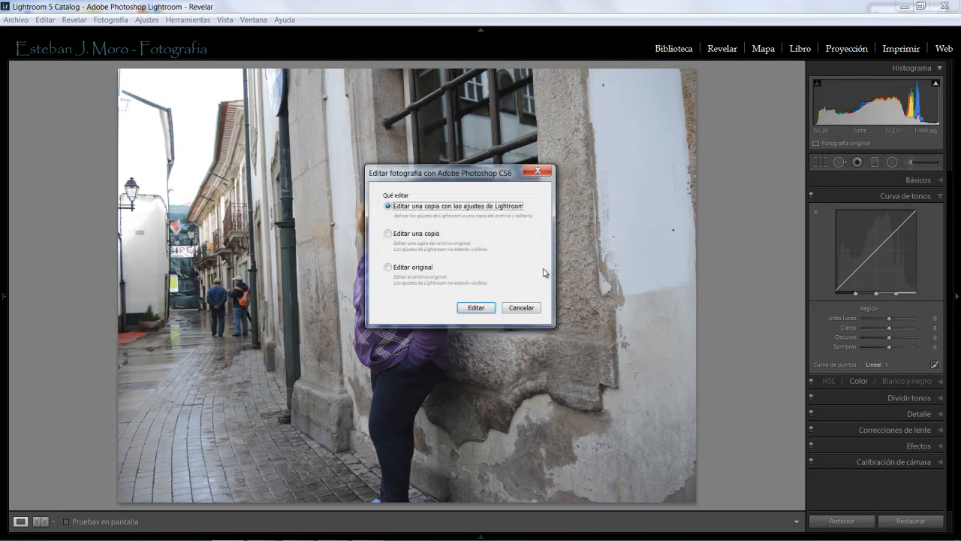
pyautogui.click(478, 309)
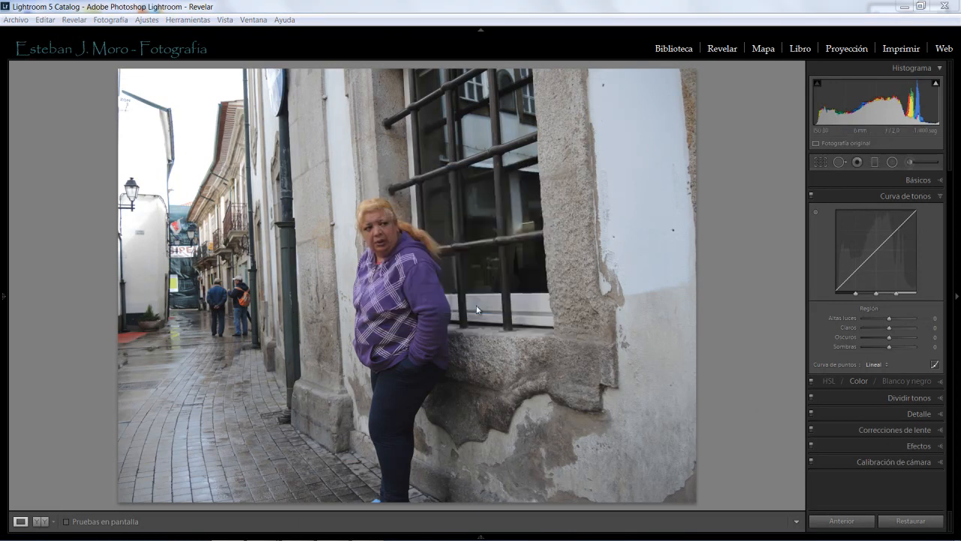
pyautogui.click(576, 293)
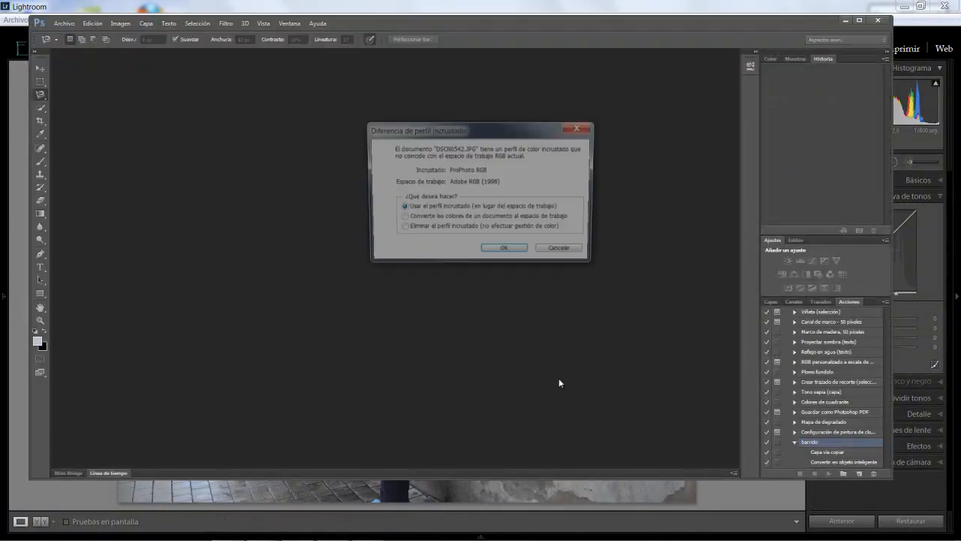
pyautogui.click(505, 252)
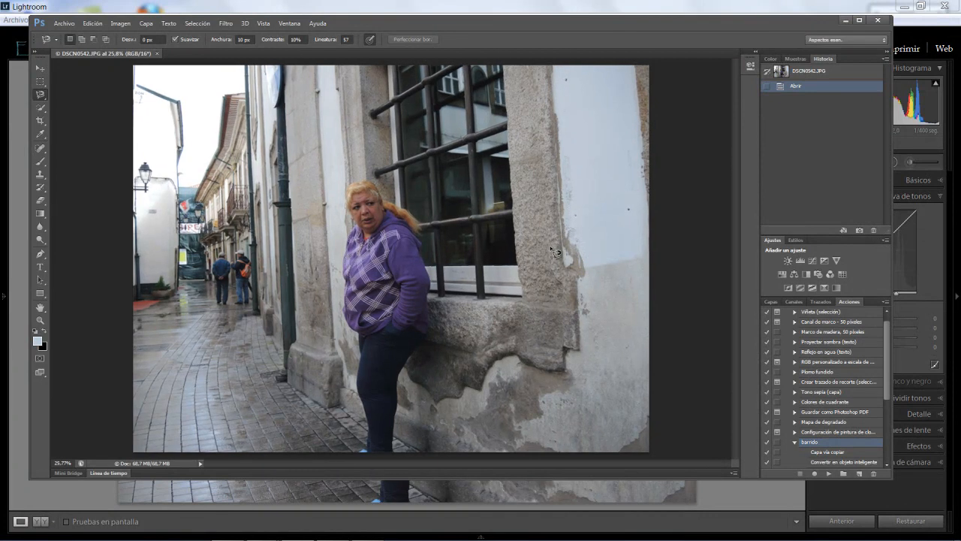
# Outline the woman in the purple hoodie with the Magnetic Lasso tool and invert the selection to cover the background.
pyautogui.click(860, 21)
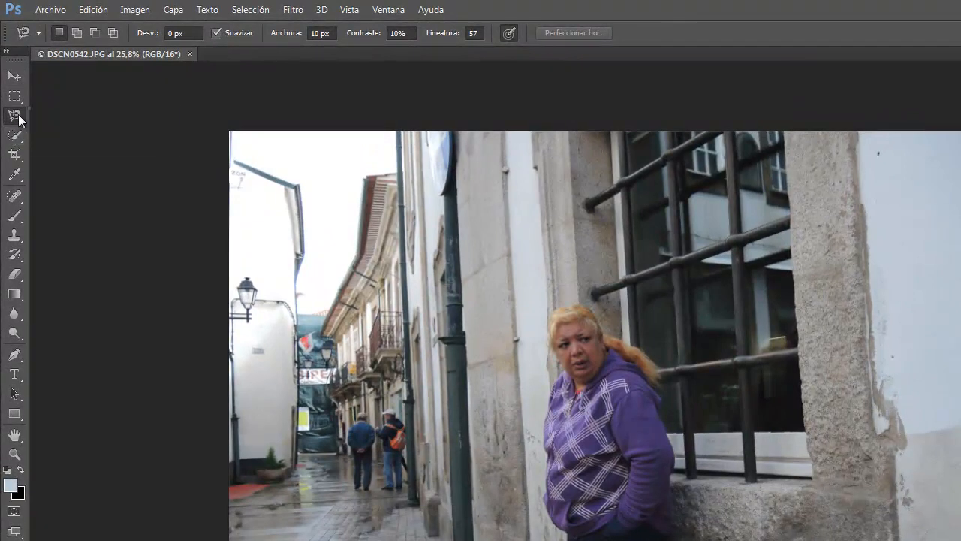
pyautogui.click(15, 114)
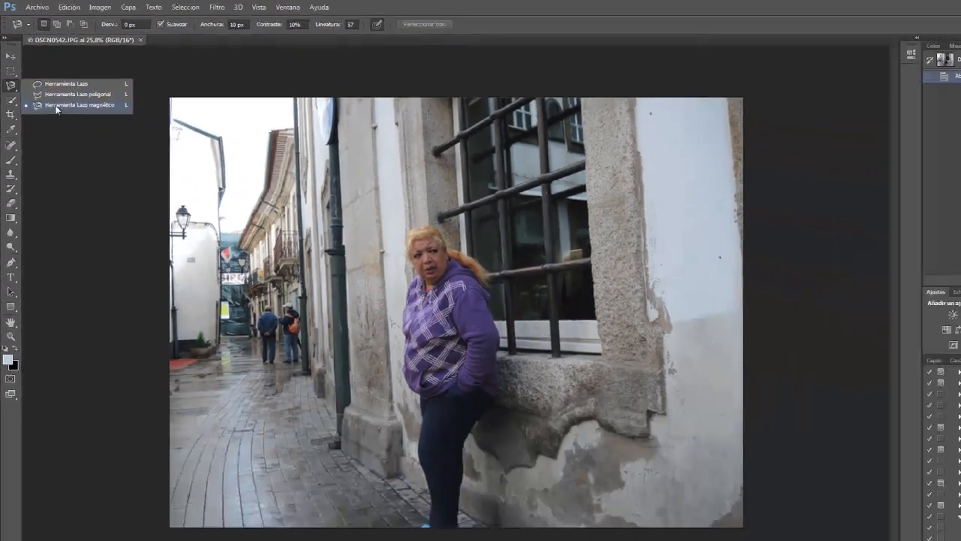
pyautogui.click(75, 139)
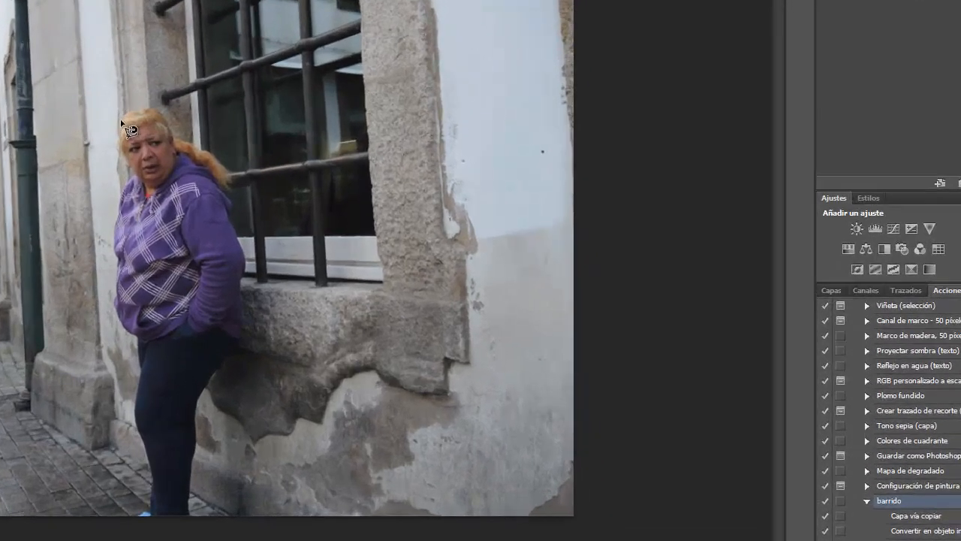
pyautogui.click(232, 163)
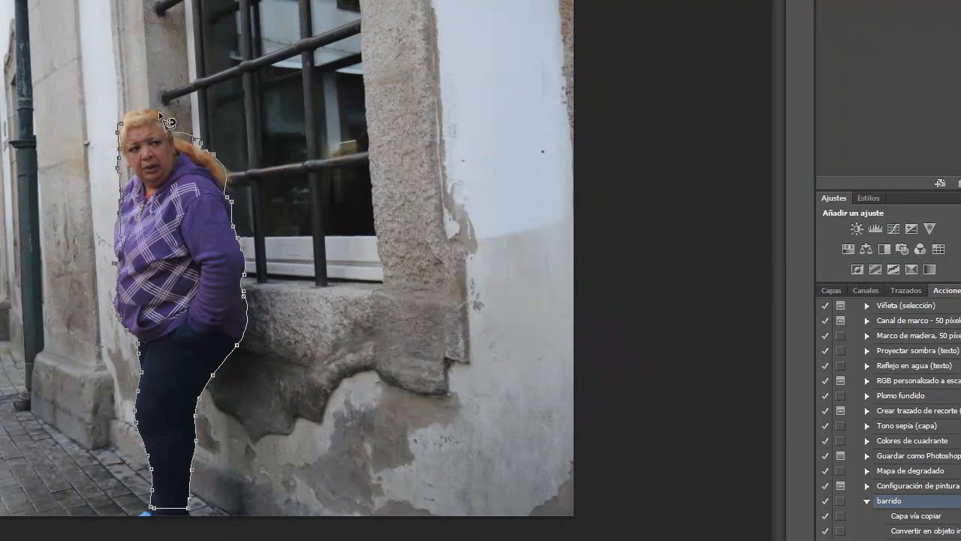
pyautogui.click(122, 125)
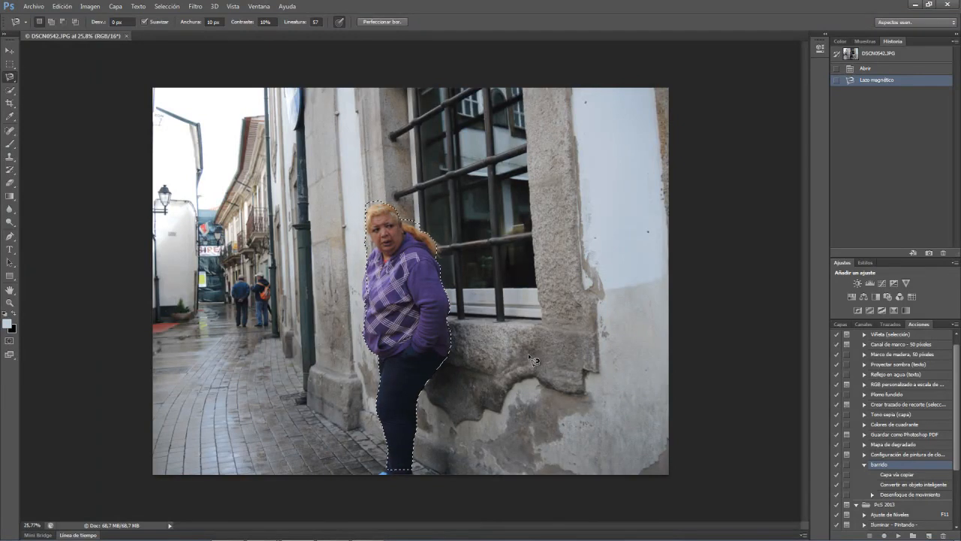
pyautogui.hotkey('ctrl', 'shift', 'i')
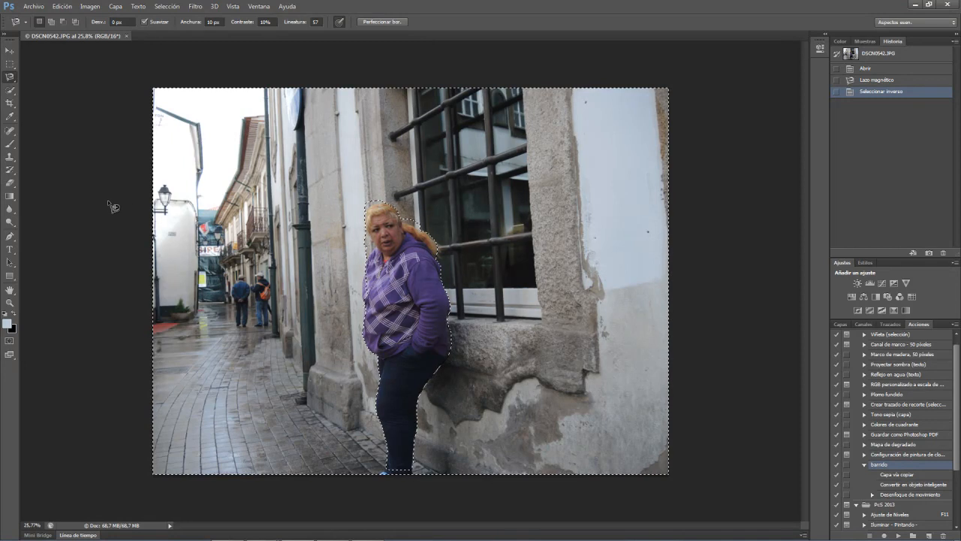
# Copy the selected background to a new layer and convert that layer for smart filters.
pyautogui.click(119, 7)
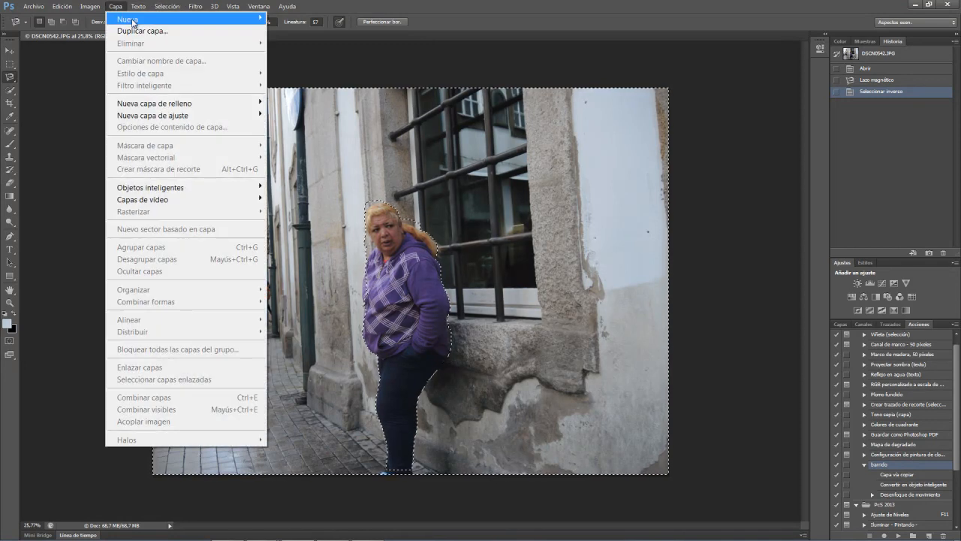
pyautogui.moveTo(124, 18)
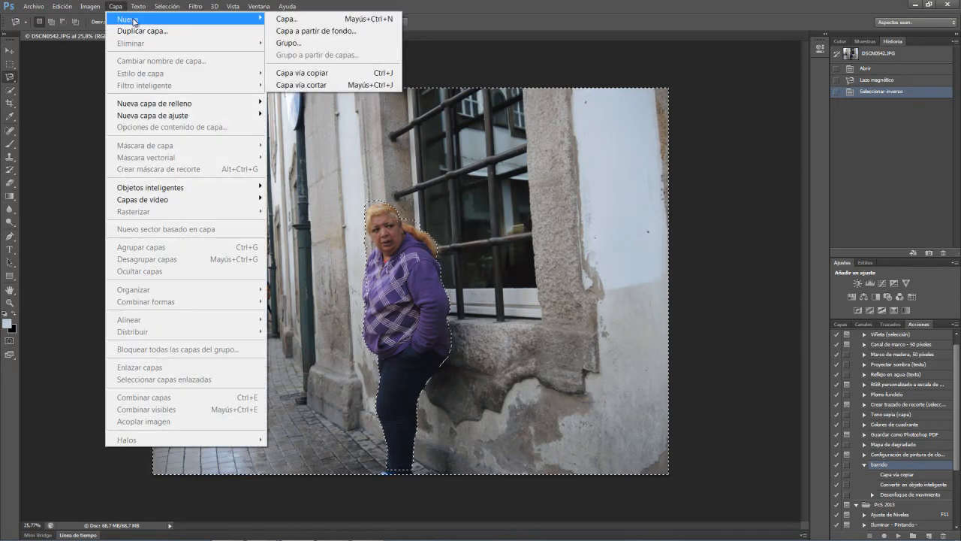
pyautogui.click(335, 77)
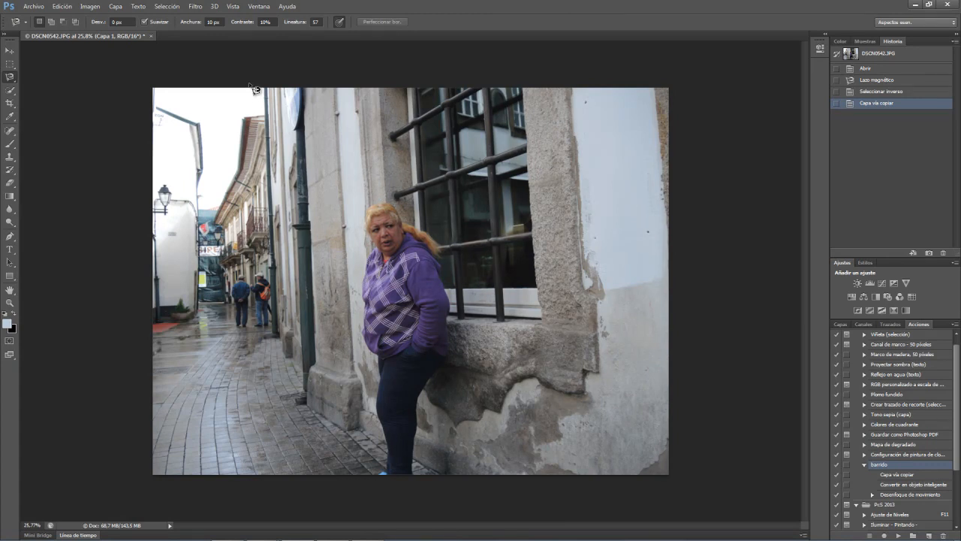
pyautogui.click(197, 7)
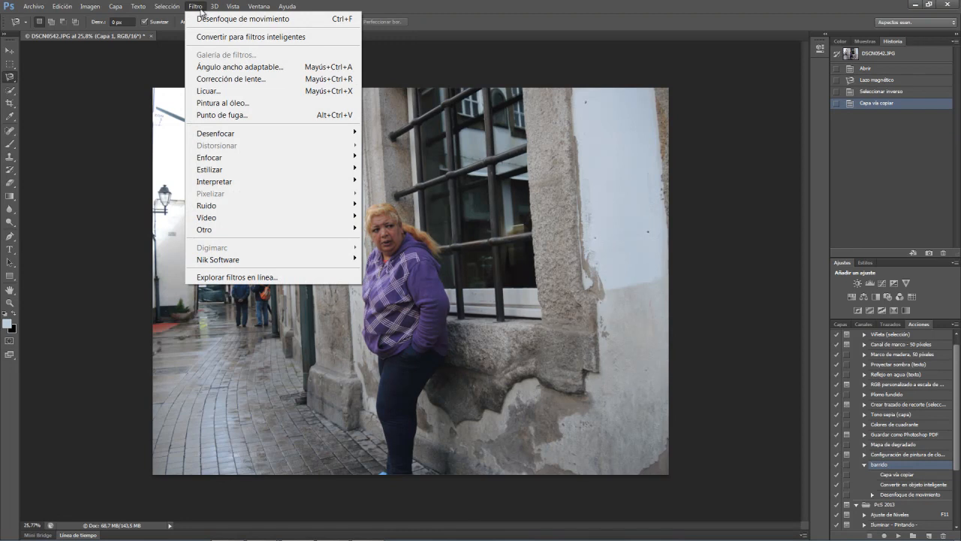
pyautogui.click(209, 37)
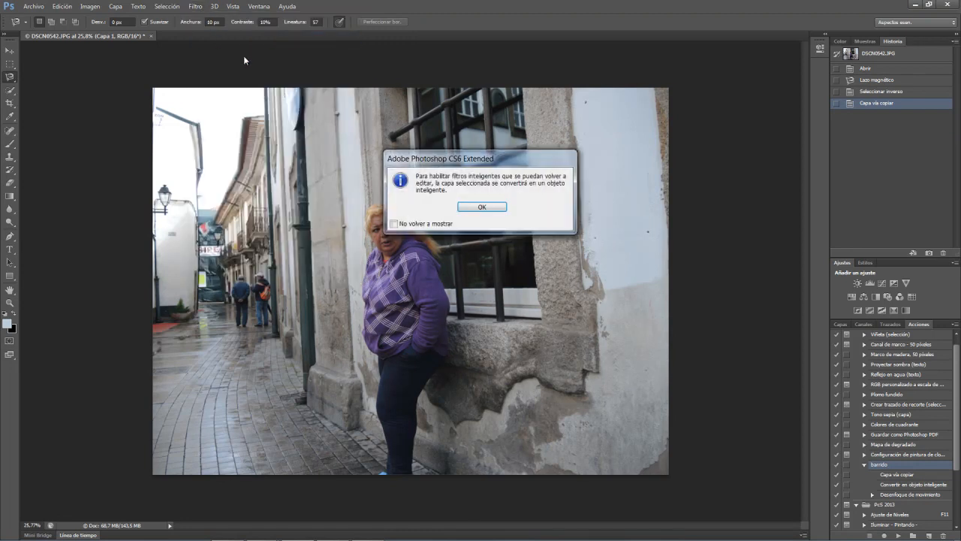
pyautogui.click(497, 210)
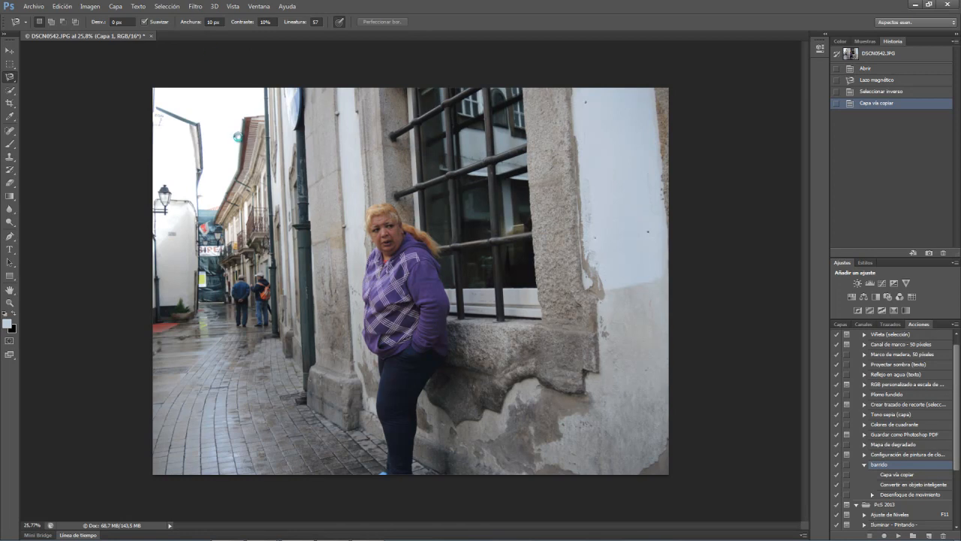
# Apply a Motion Blur filter to the background layer with a 90° angle and a distance of 344 pixels.
pyautogui.click(201, 9)
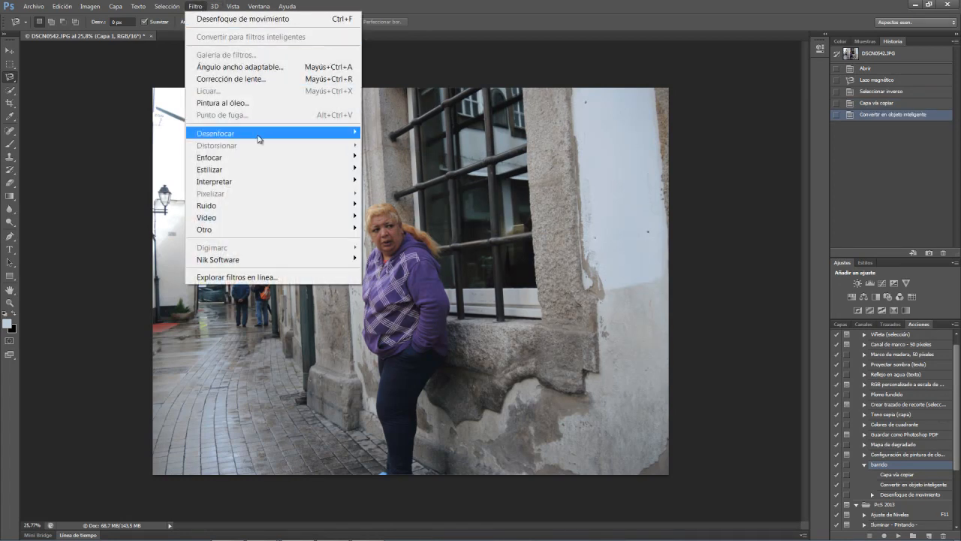
pyautogui.moveTo(259, 134)
pyautogui.click(462, 223)
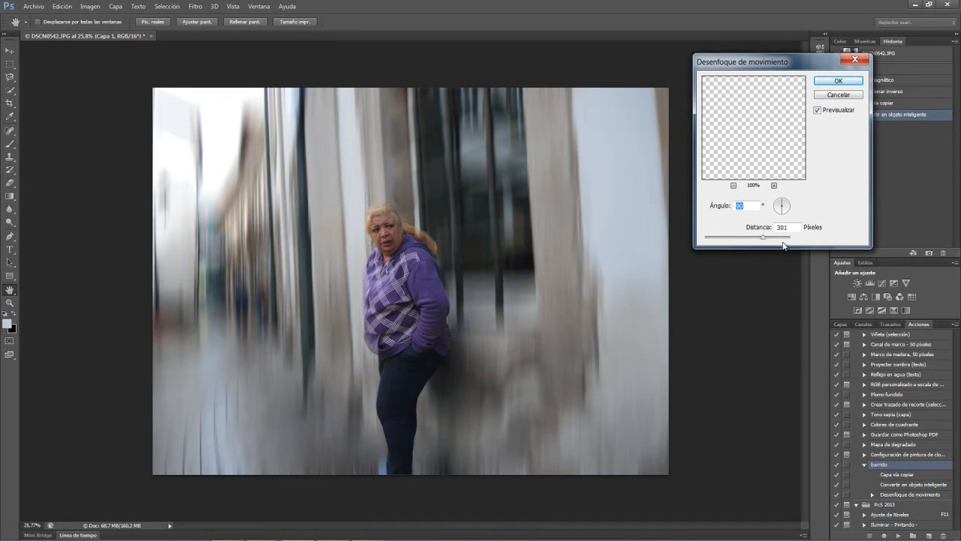
pyautogui.moveTo(765, 240); pyautogui.dragTo(782, 242)
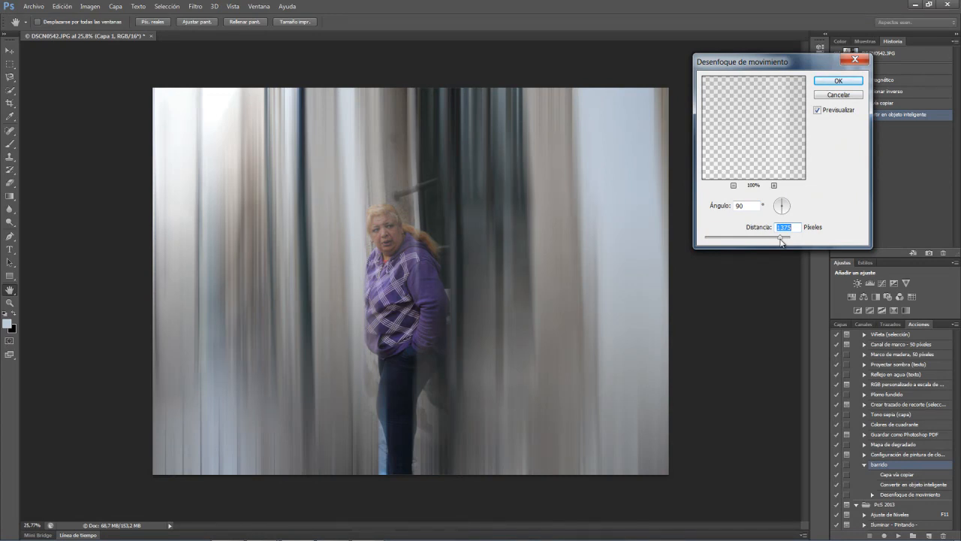
pyautogui.moveTo(779, 241); pyautogui.dragTo(730, 242)
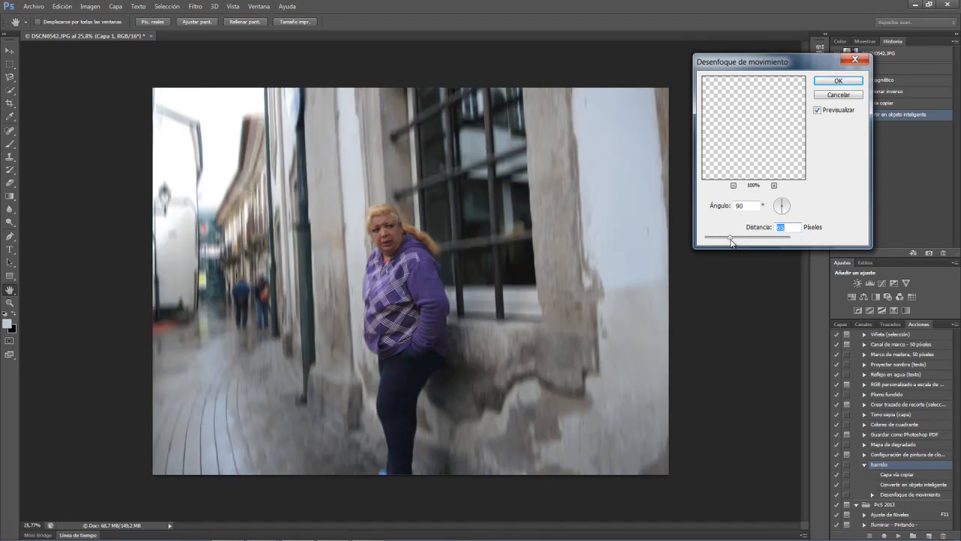
pyautogui.moveTo(732, 241); pyautogui.dragTo(765, 242)
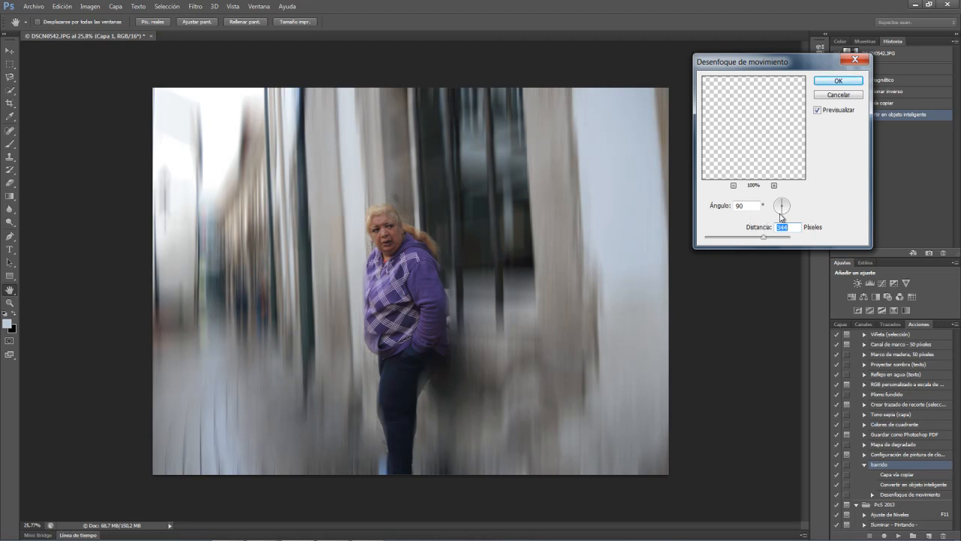
pyautogui.moveTo(782, 215); pyautogui.dragTo(792, 212)
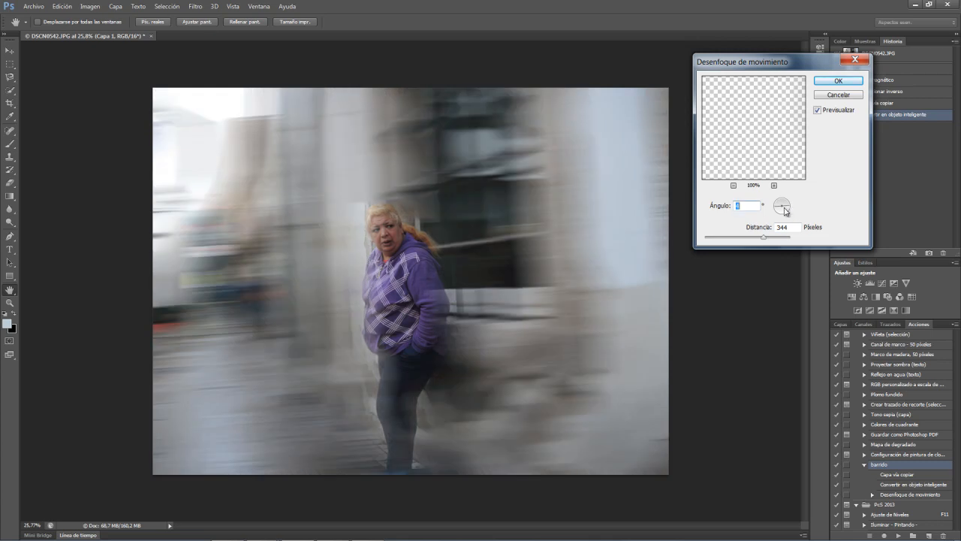
pyautogui.write('90')
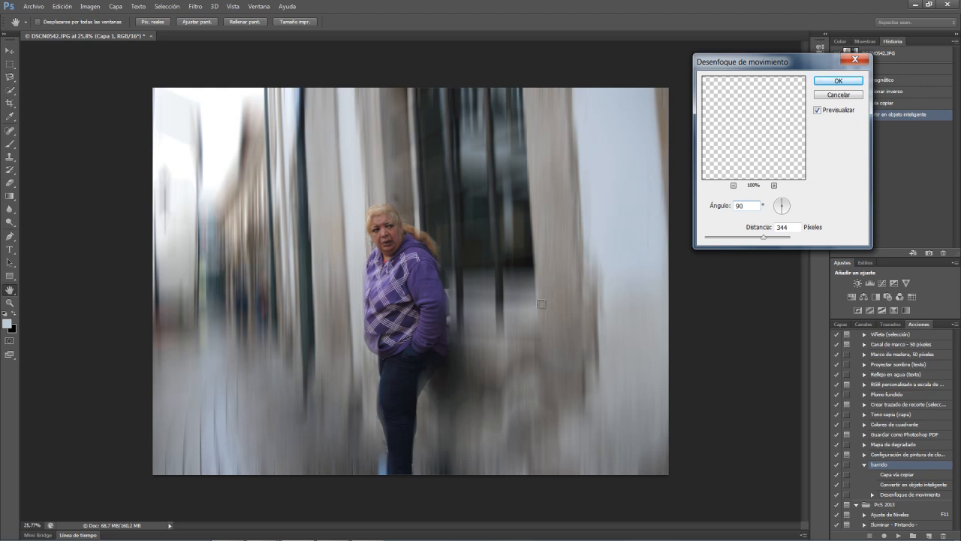
pyautogui.click(848, 82)
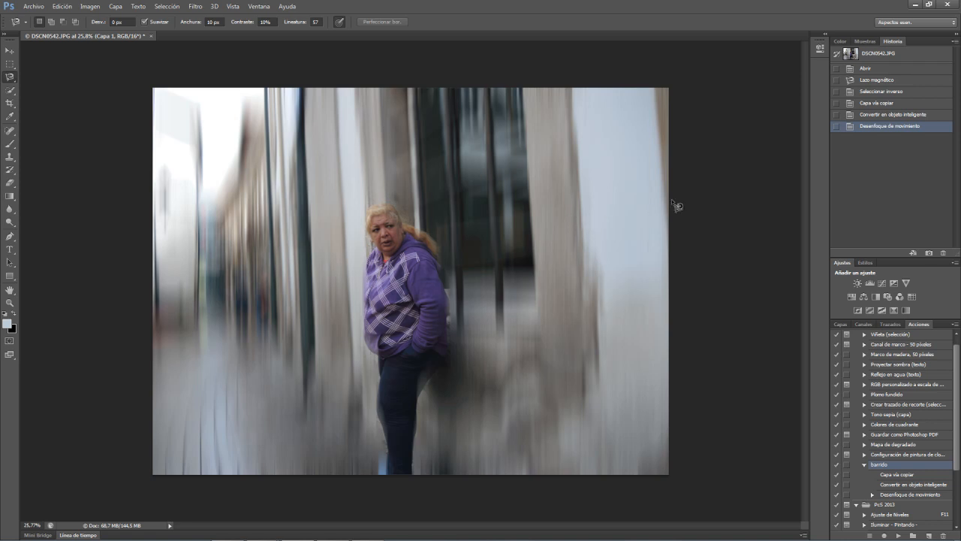
# Step back in the history to the inverted selection and play the recorded barrido action on it.
pyautogui.click(873, 80)
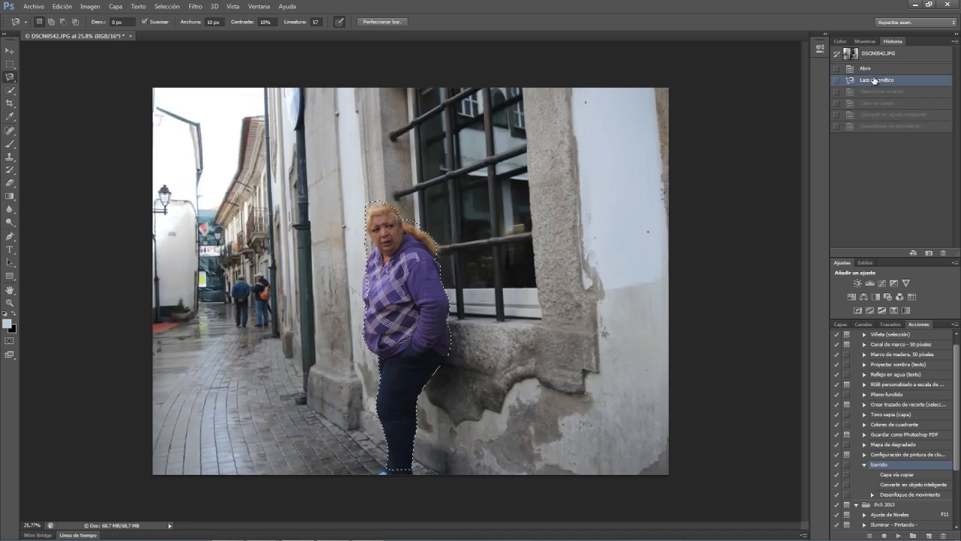
pyautogui.click(877, 94)
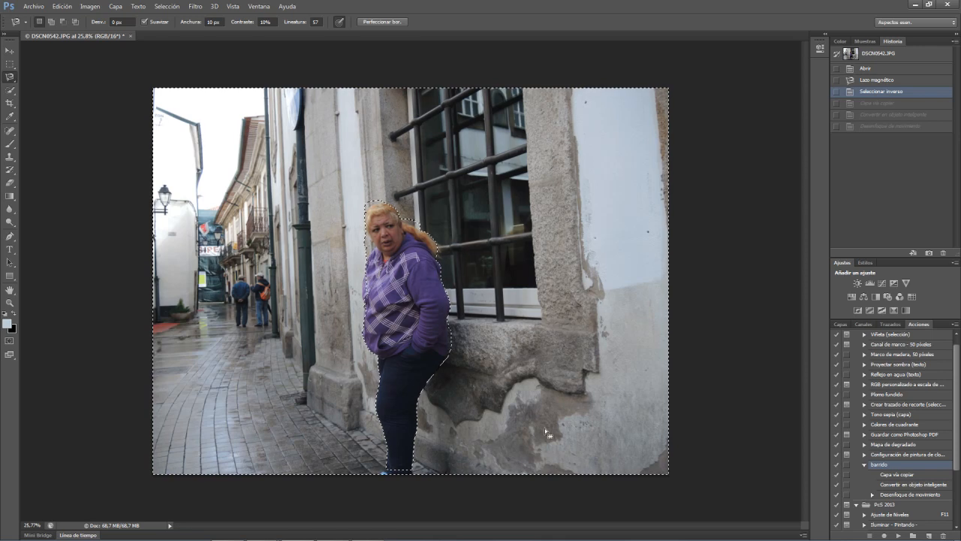
pyautogui.click(898, 535)
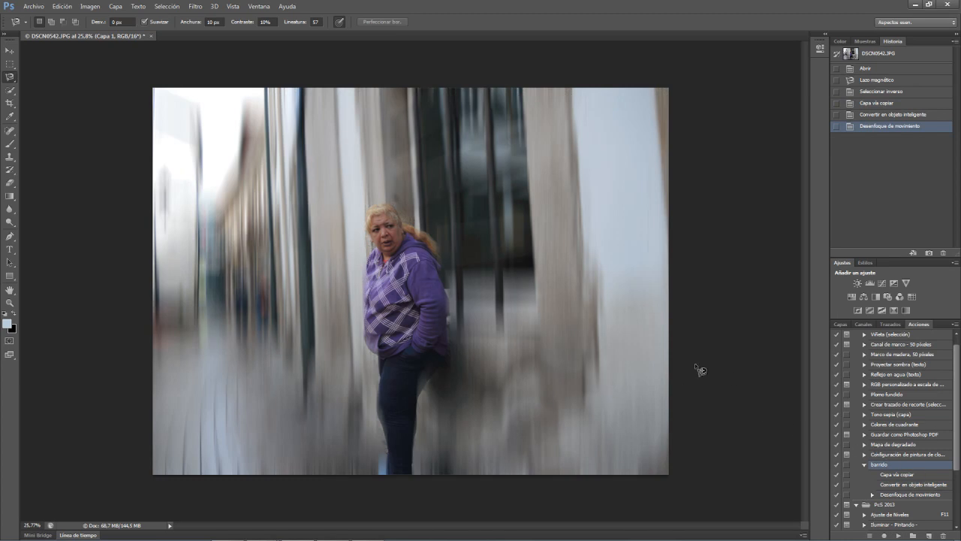
# Edit the Motion Blur smart filter on Capa 1, setting its distance to 301 pixels at 90°, and save the photo.
pyautogui.click(841, 323)
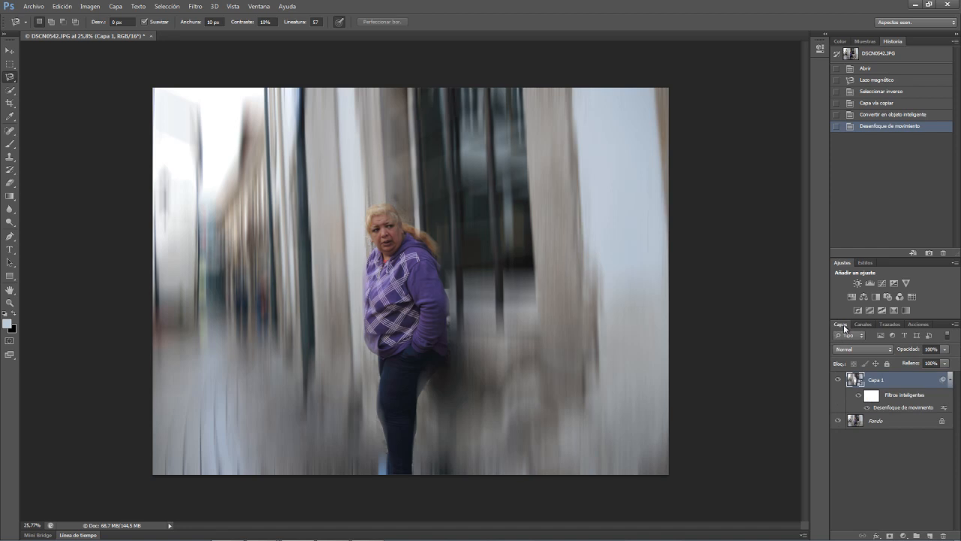
pyautogui.doubleClick(900, 407)
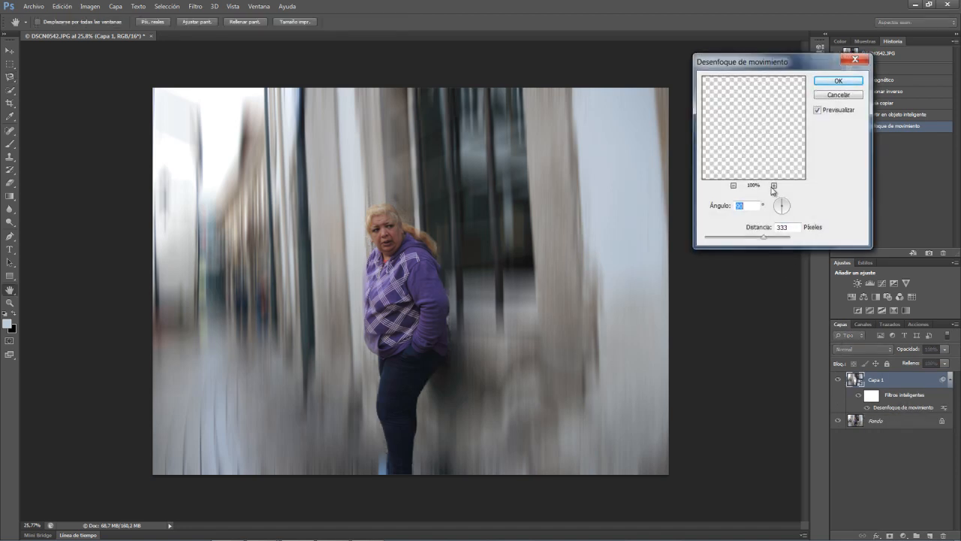
pyautogui.moveTo(763, 240)
pyautogui.mouseDown()
pyautogui.moveTo(740, 240)
pyautogui.moveTo(763, 244)
pyautogui.mouseUp()
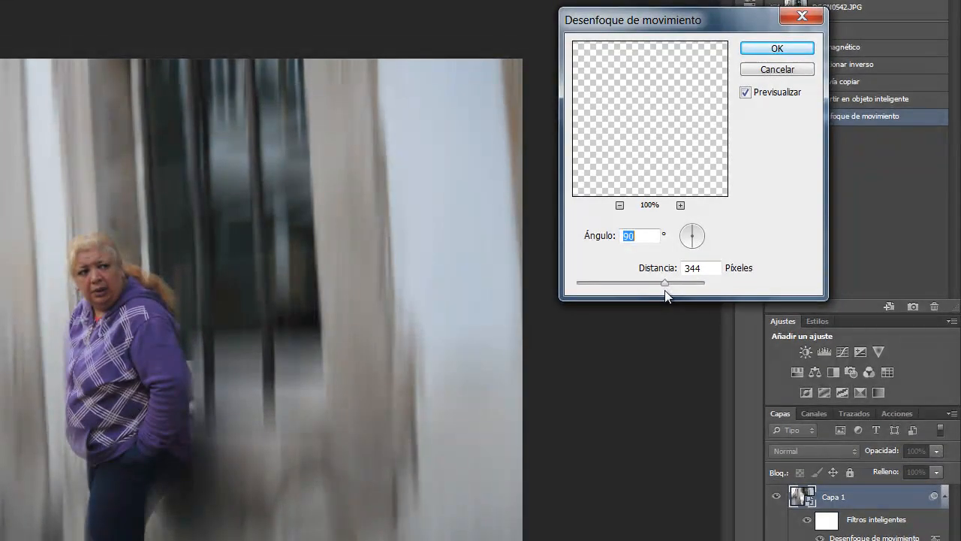
pyautogui.moveTo(661, 288); pyautogui.dragTo(663, 285)
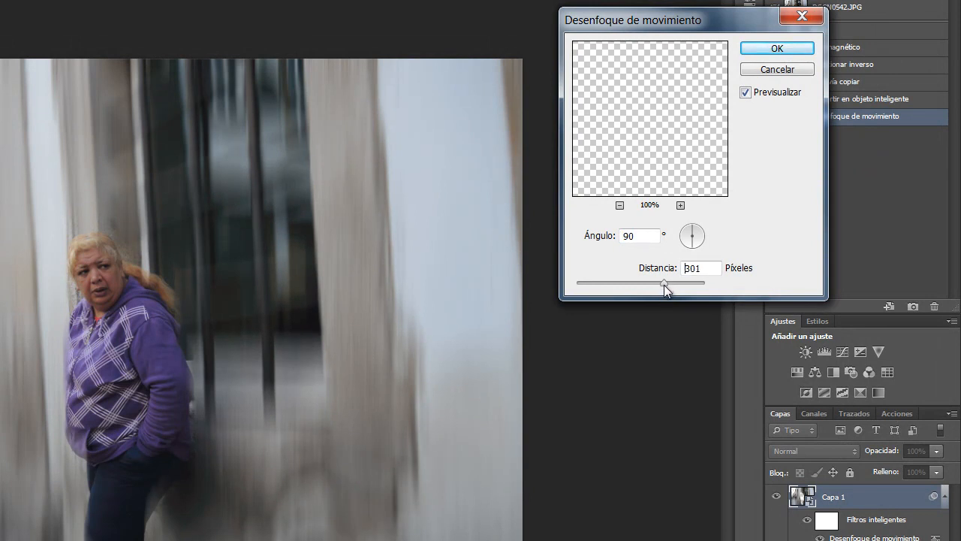
pyautogui.click(798, 54)
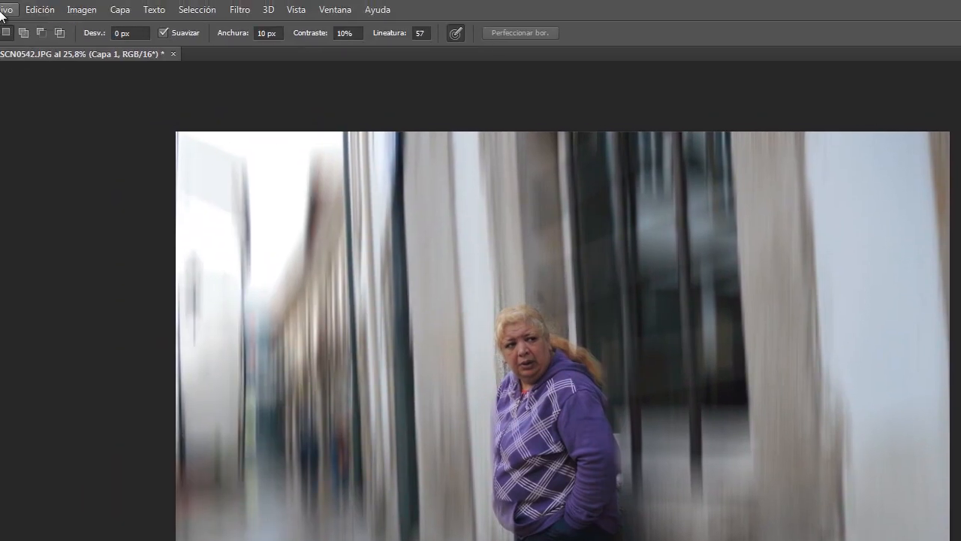
pyautogui.click(6, 9)
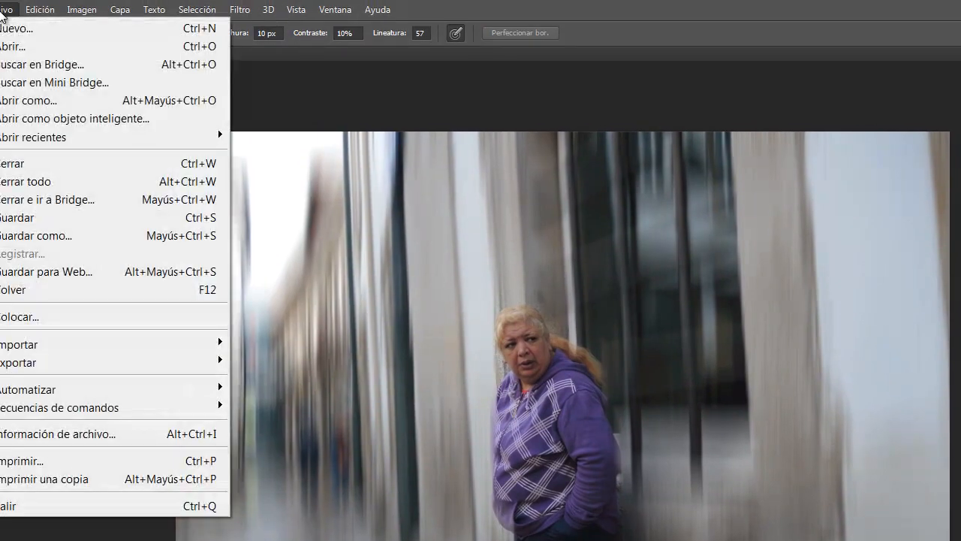
pyautogui.click(41, 218)
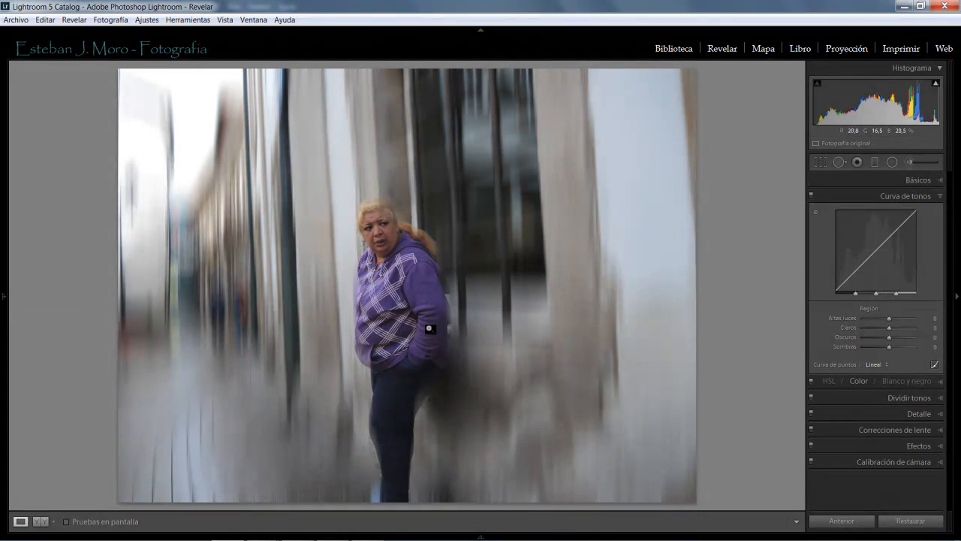
# Switch to Lightroom and crop the blurred photo slightly in from its edges with the aspect ratio locked.
pyautogui.click(821, 162)
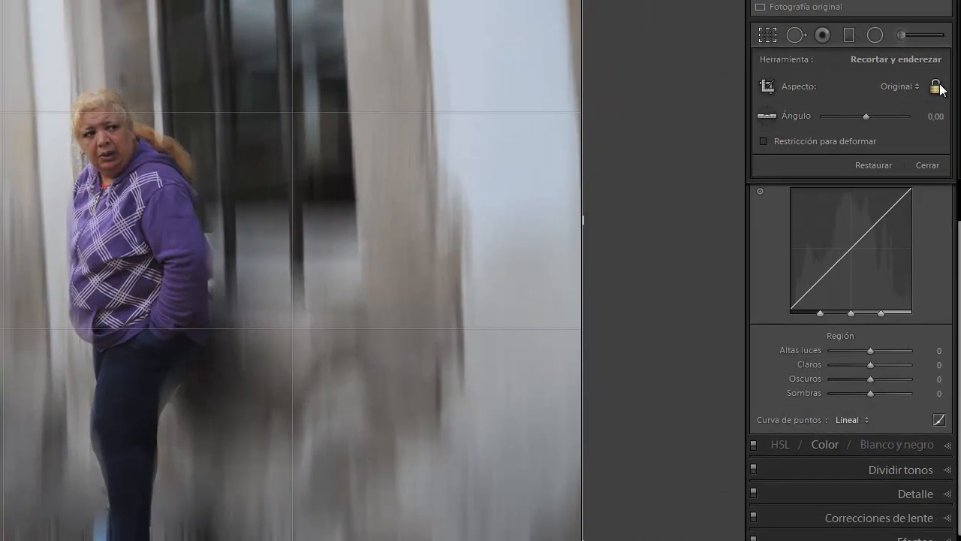
pyautogui.moveTo(585, 220); pyautogui.dragTo(566, 224)
pyautogui.moveTo(81, 230)
pyautogui.mouseDown()
pyautogui.moveTo(41, 227)
pyautogui.moveTo(68, 225)
pyautogui.mouseUp()
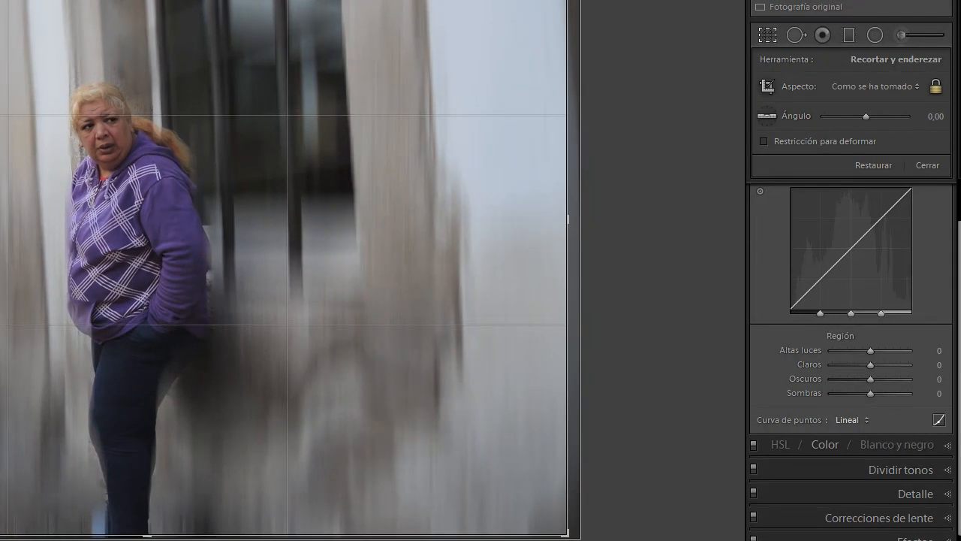
pyautogui.moveTo(567, 219); pyautogui.dragTo(565, 219)
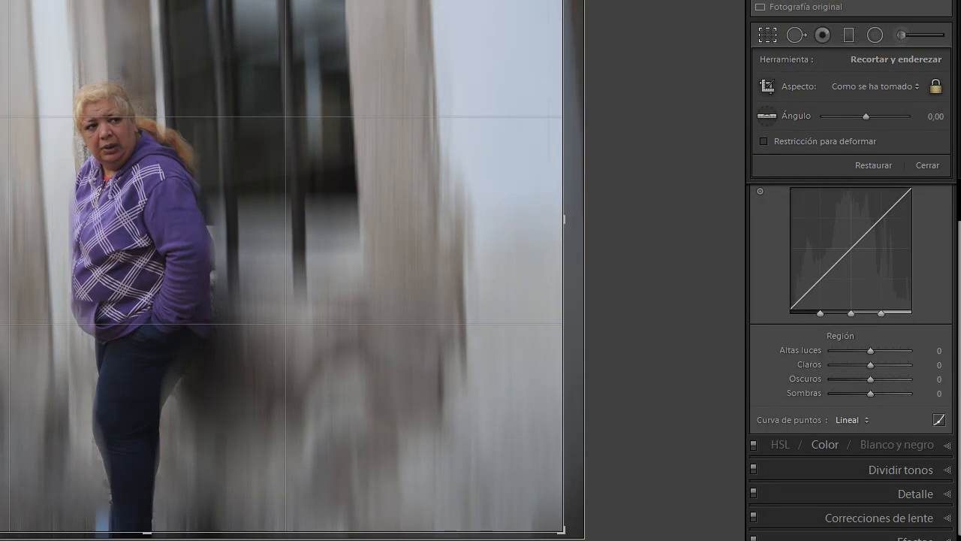
pyautogui.press('Return')
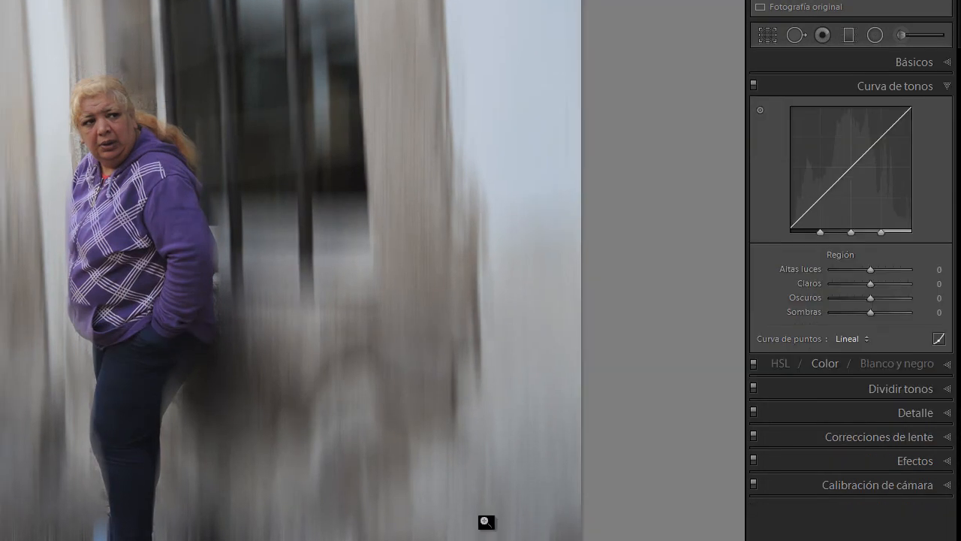
pyautogui.click(778, 33)
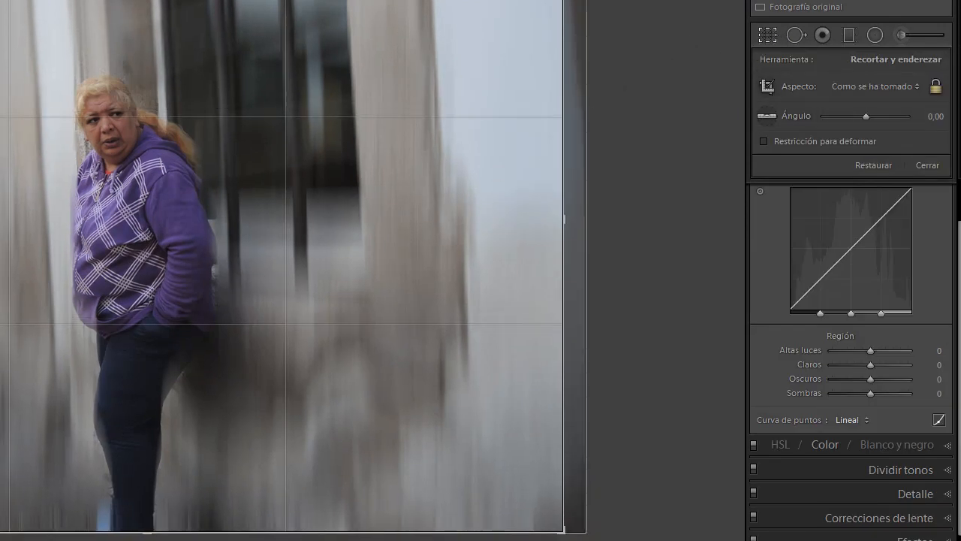
pyautogui.press('r')
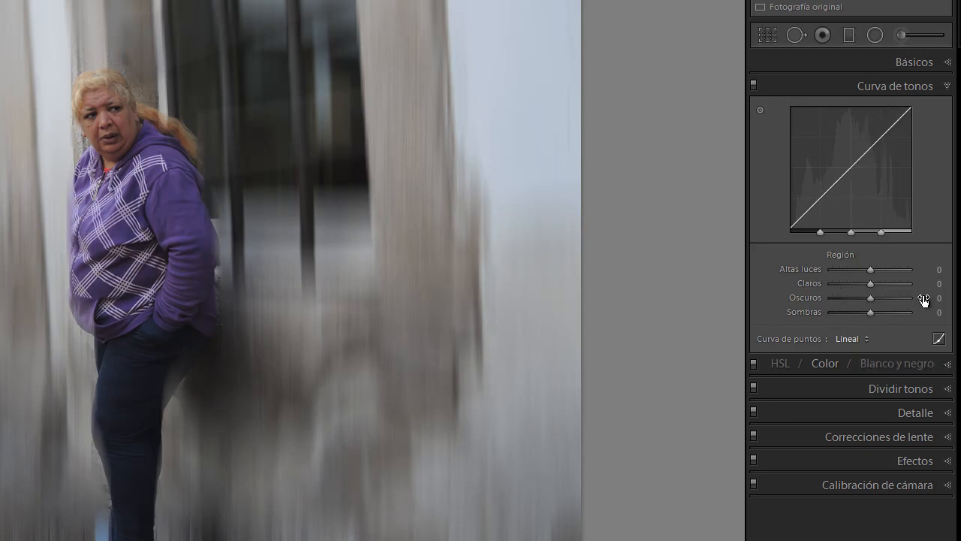
# Apply the medium-contrast point curve (Contraste medio) and set contrast to +10, shadows to +40 and vibrance (Intensidad) to +50.
pyautogui.click(848, 338)
pyautogui.click(846, 379)
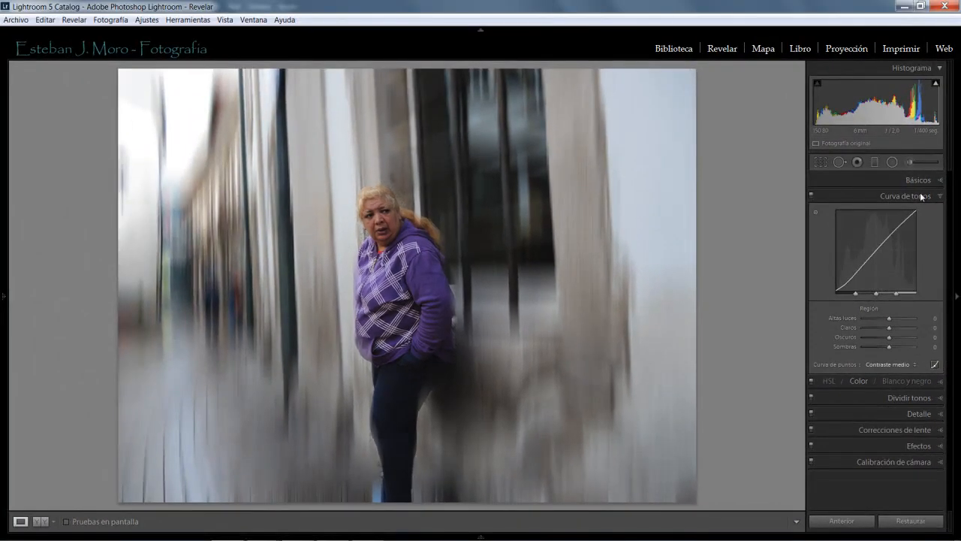
pyautogui.click(920, 181)
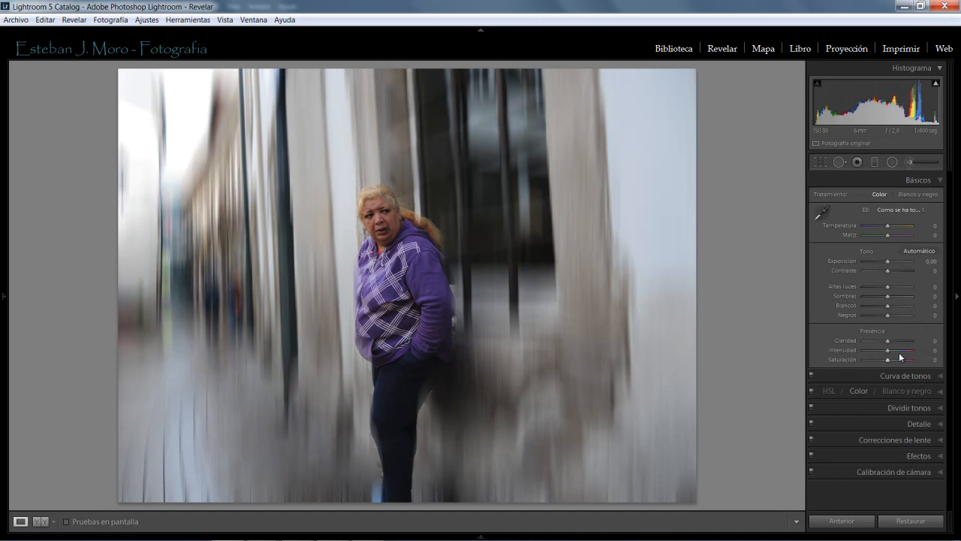
pyautogui.moveTo(889, 271); pyautogui.dragTo(898, 297)
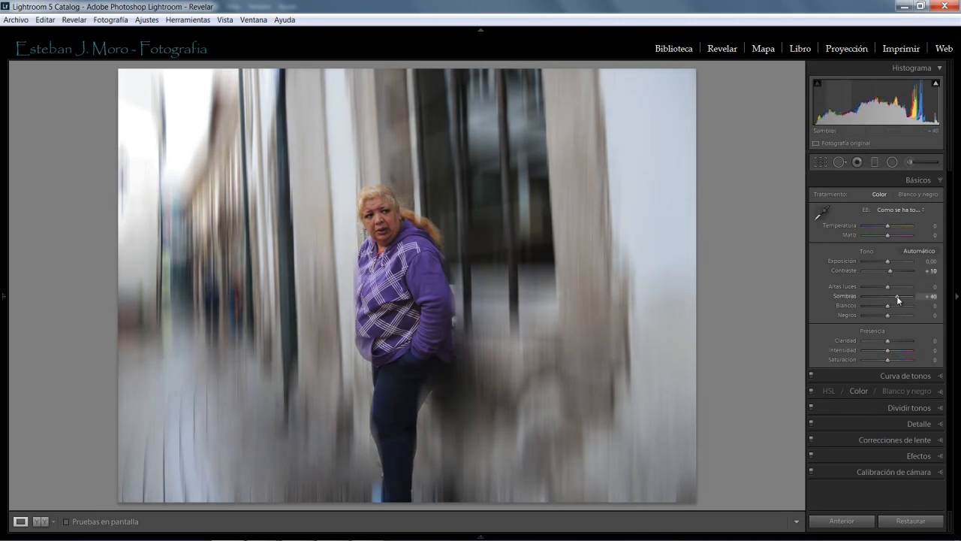
pyautogui.moveTo(891, 352); pyautogui.dragTo(898, 352)
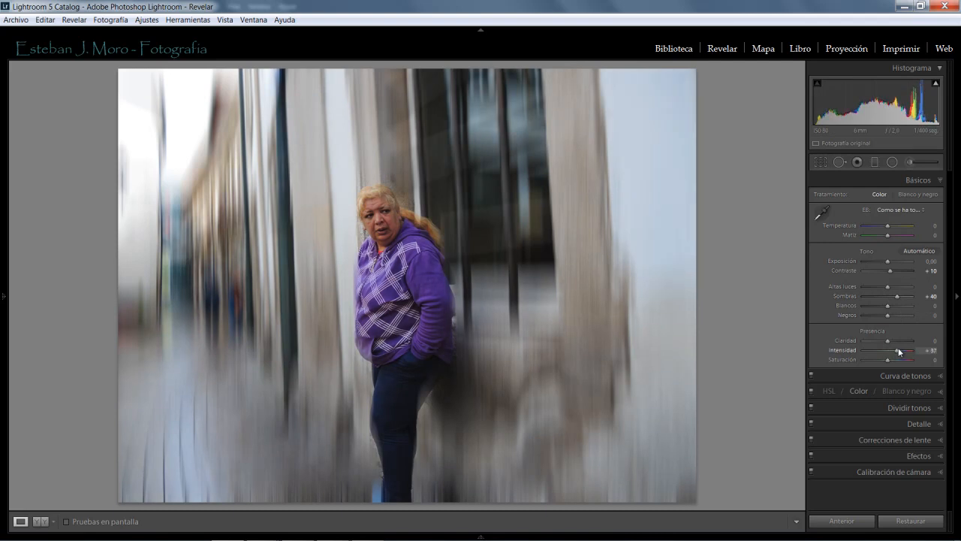
pyautogui.moveTo(896, 352); pyautogui.dragTo(899, 352)
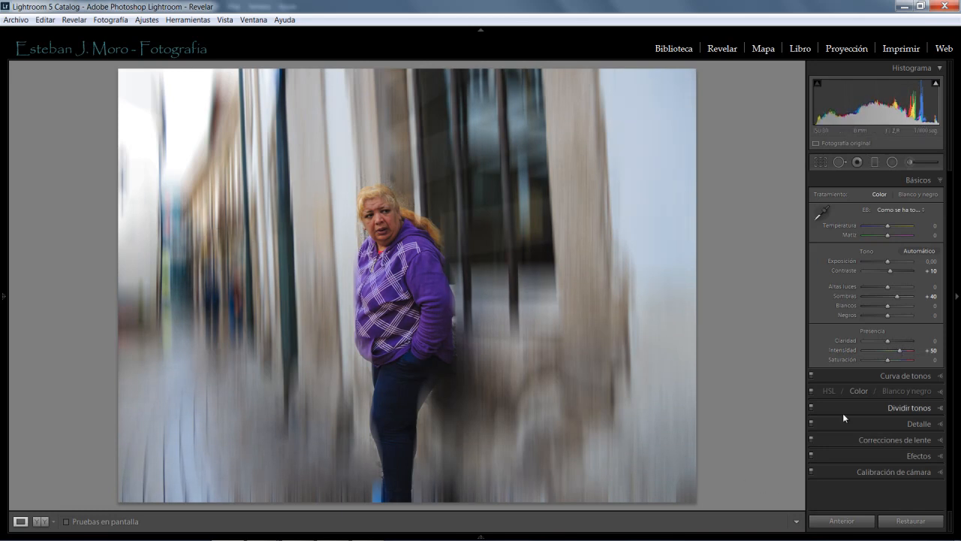
# Reduce the vibrance (Intensidad) to +37 and straighten the perspective with the Vertical Upright lens correction.
pyautogui.moveTo(899, 351); pyautogui.dragTo(893, 351)
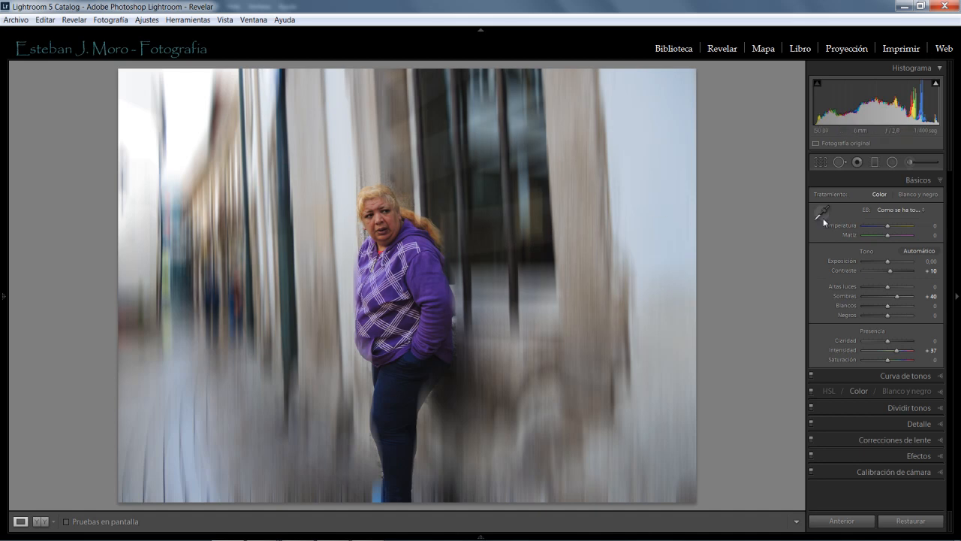
pyautogui.click(916, 441)
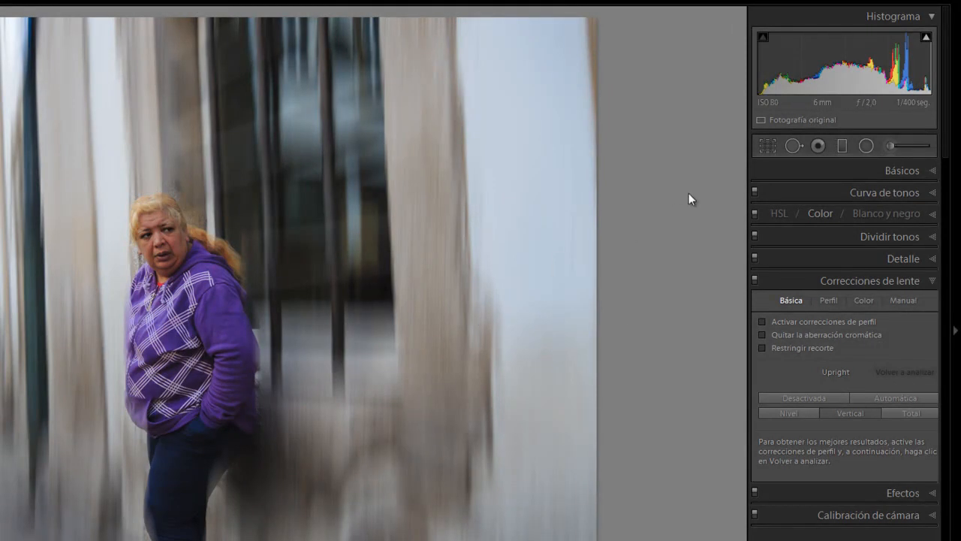
# Draw a tall elliptical radial filter and fit it around the woman, centred on her torso.
pyautogui.click(871, 148)
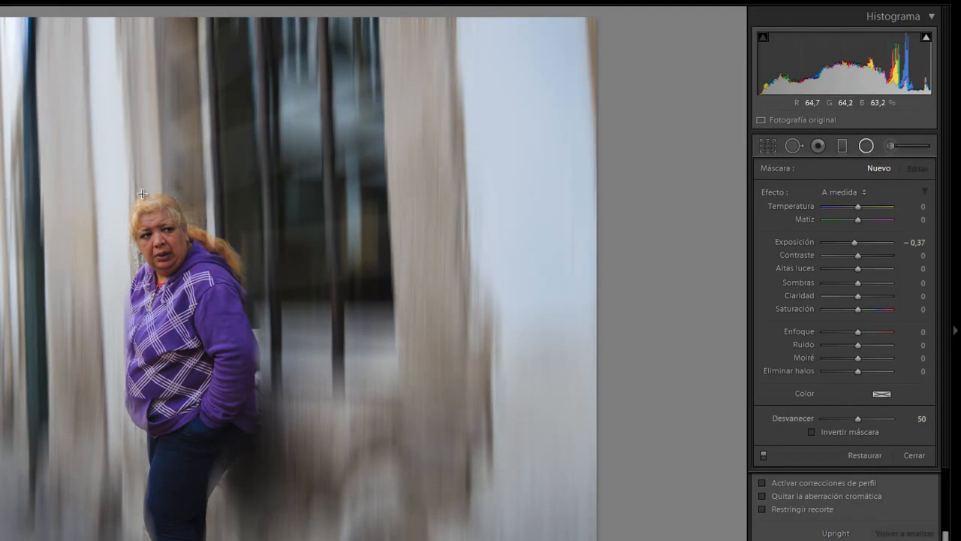
pyautogui.moveTo(141, 196); pyautogui.dragTo(245, 496)
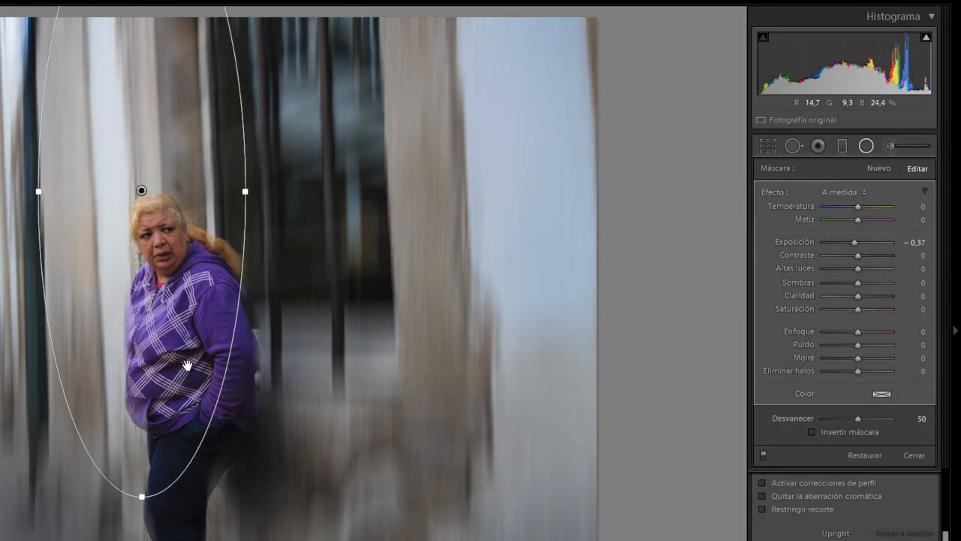
pyautogui.moveTo(141, 190); pyautogui.dragTo(178, 347)
pyautogui.moveTo(176, 34); pyautogui.dragTo(166, 89)
pyautogui.moveTo(174, 343); pyautogui.dragTo(175, 363)
pyautogui.moveTo(178, 108)
pyautogui.mouseDown()
pyautogui.moveTo(171, 131)
pyautogui.moveTo(167, 112)
pyautogui.moveTo(159, 113)
pyautogui.mouseUp()
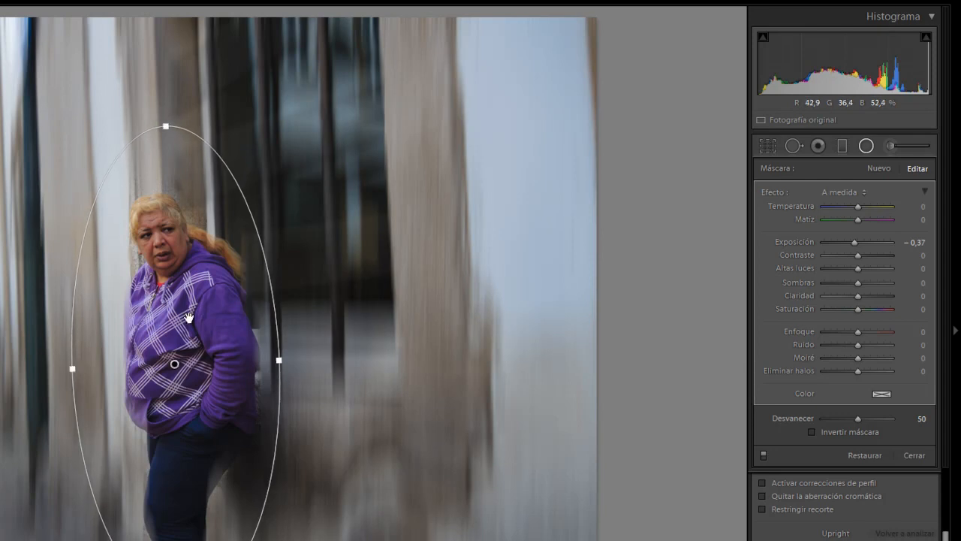
pyautogui.moveTo(174, 363); pyautogui.dragTo(172, 377)
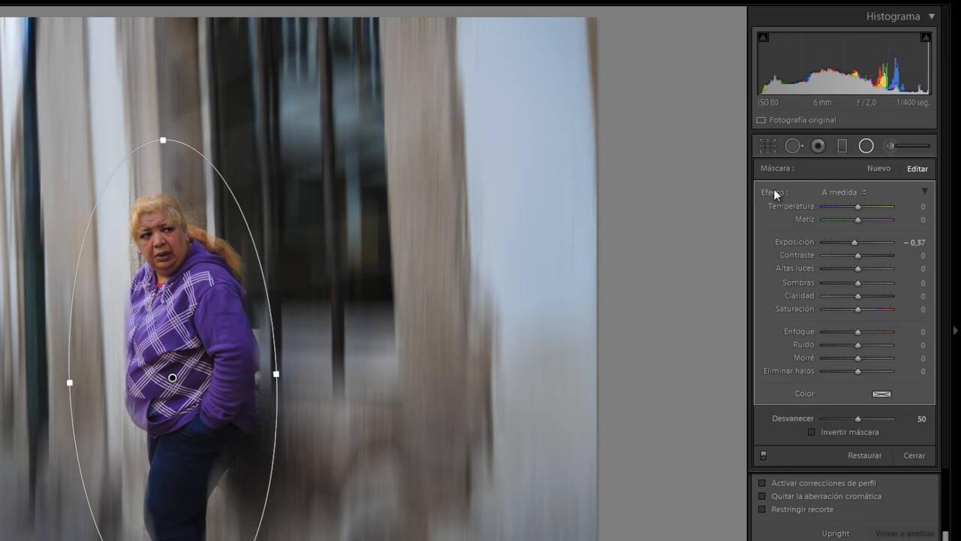
# Reset the radial filter's effect settings, invert its mask, and shorten and lower the ellipse so its upper edge sits just above the woman's head.
pyautogui.doubleClick(774, 192)
pyautogui.click(829, 433)
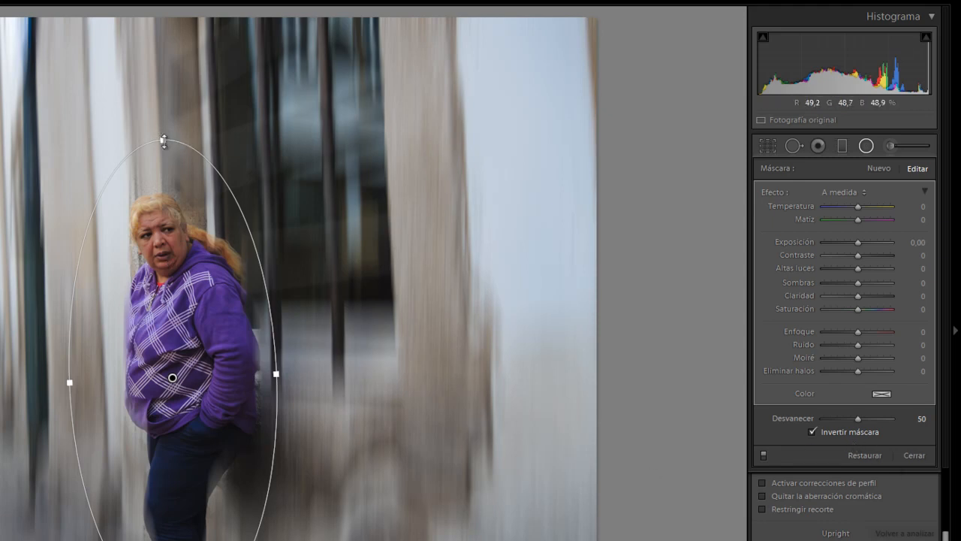
pyautogui.moveTo(163, 135); pyautogui.dragTo(163, 163)
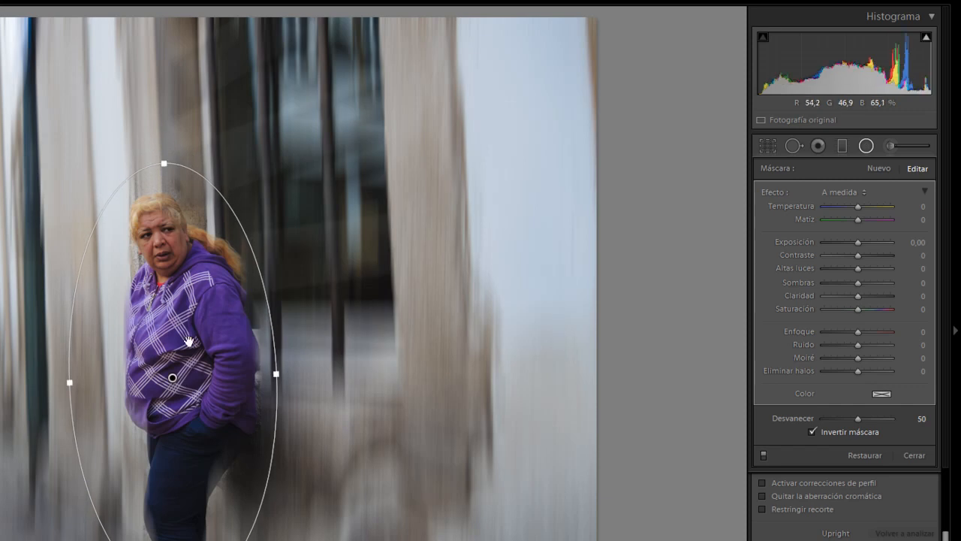
pyautogui.moveTo(173, 376); pyautogui.dragTo(170, 400)
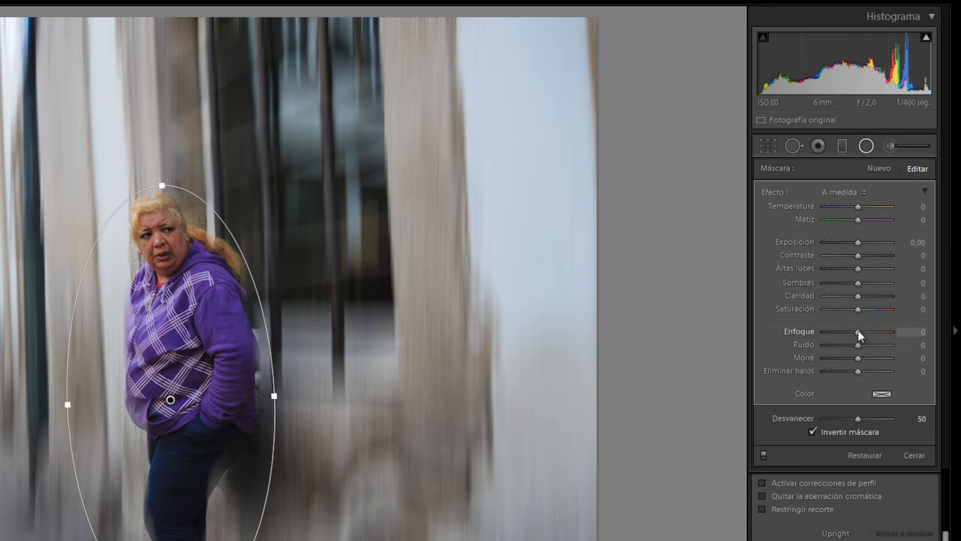
# Set the radial filter's sharpness (Enfoque) to 32, saturation to 20 and exposure to 0.54, and finish the filter.
pyautogui.moveTo(858, 331); pyautogui.dragTo(865, 331)
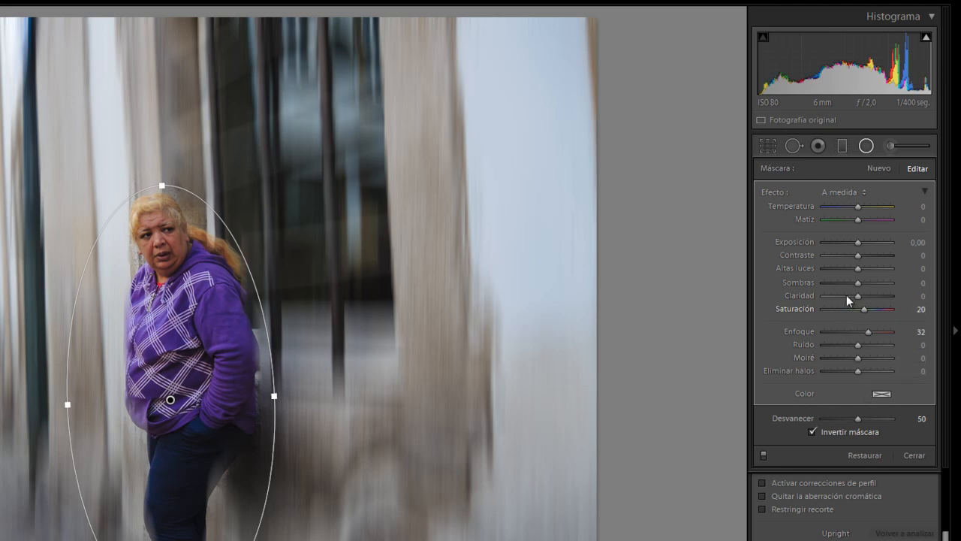
pyautogui.moveTo(860, 243); pyautogui.dragTo(865, 250)
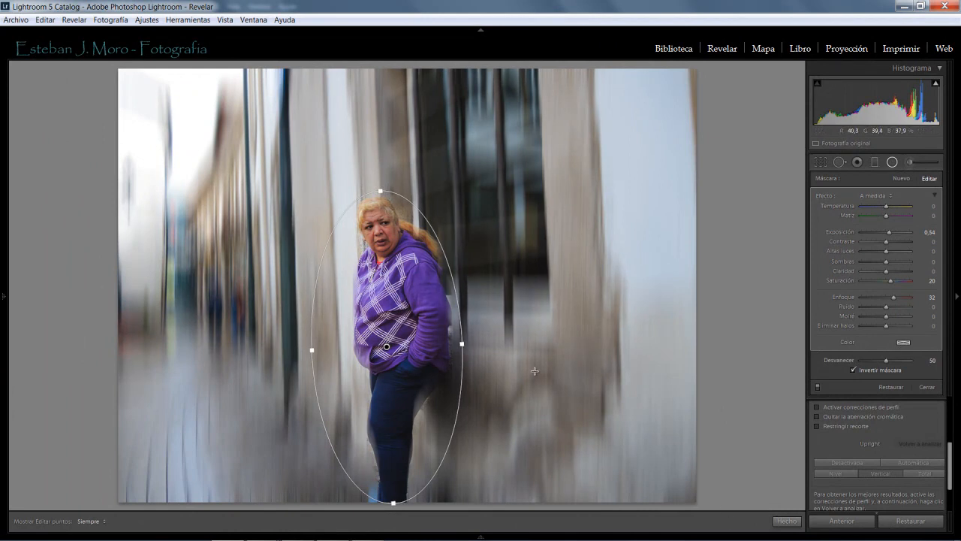
pyautogui.click(786, 521)
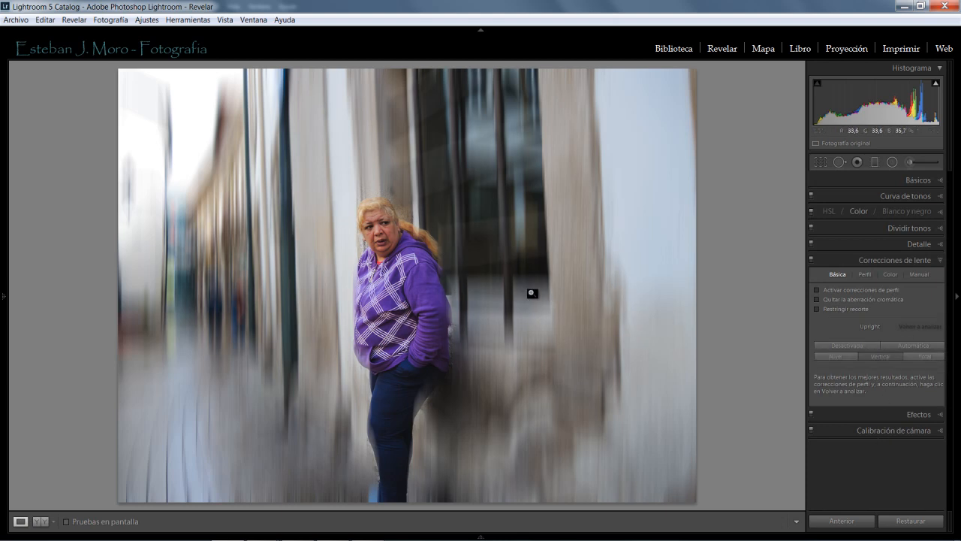
# Add a darkening post-crop vignette with an amount of -15 in the Resaltar prioridad style.
pyautogui.click(910, 415)
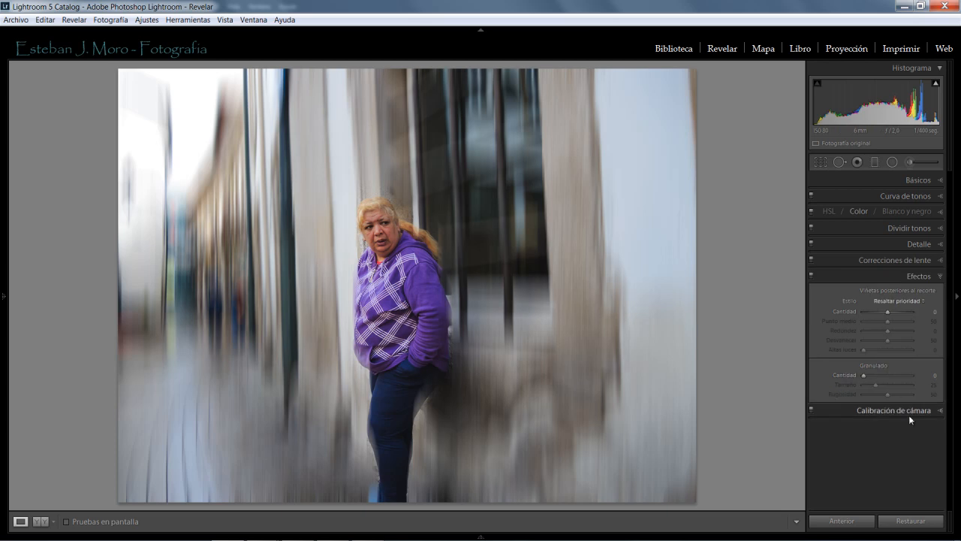
pyautogui.moveTo(868, 312); pyautogui.dragTo(882, 314)
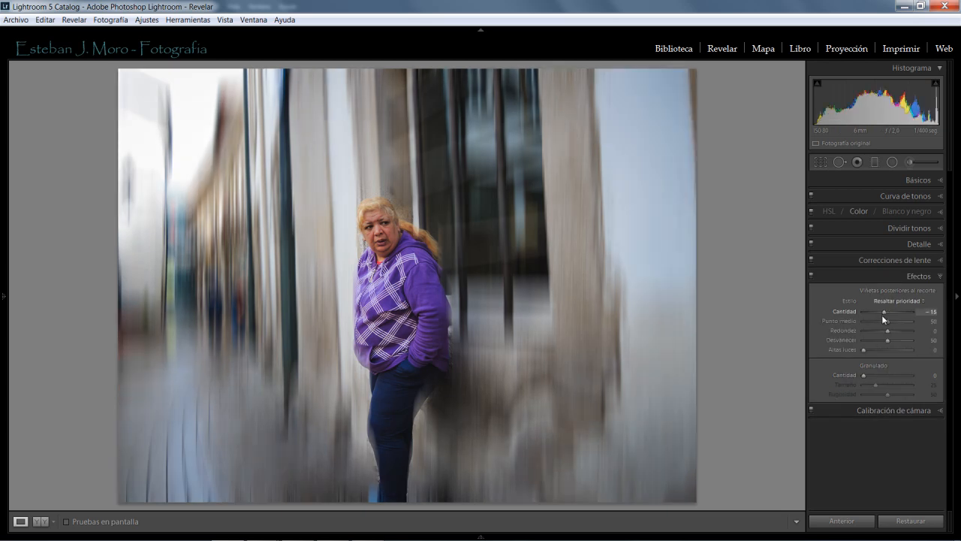